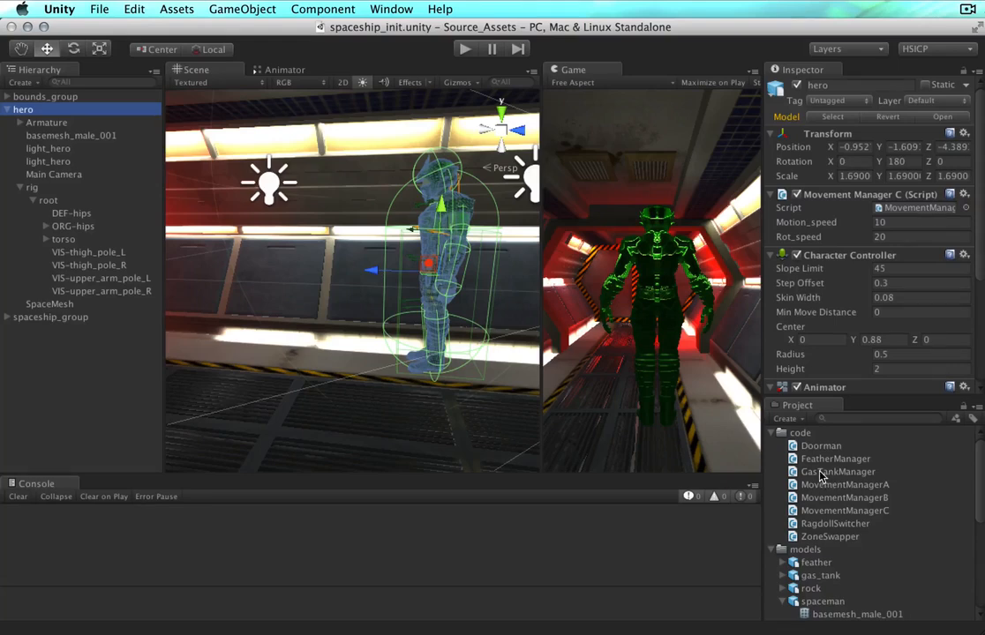
Step: Duplicate the tank object inside spaceship_group twice
{"action": "left_click", "coordinate": [9, 317]}
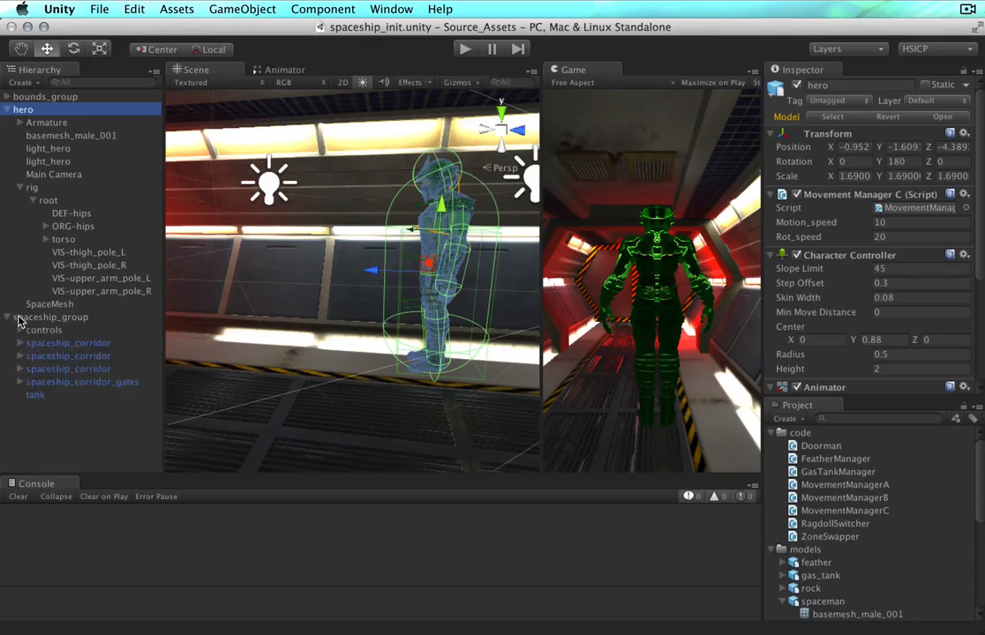
{"action": "left_click", "coordinate": [35, 394]}
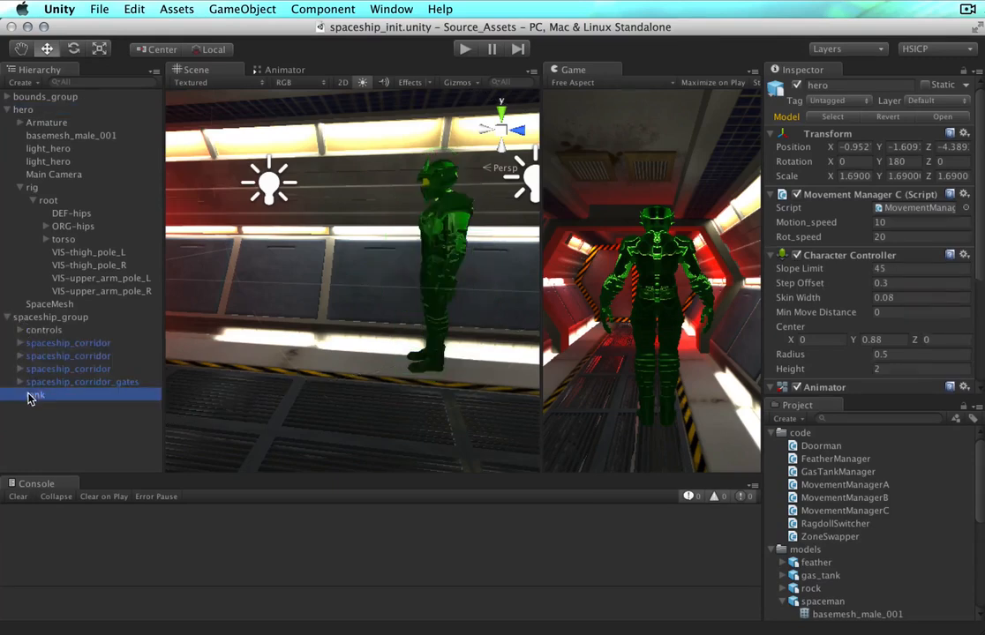
{"action": "key", "text": "f"}
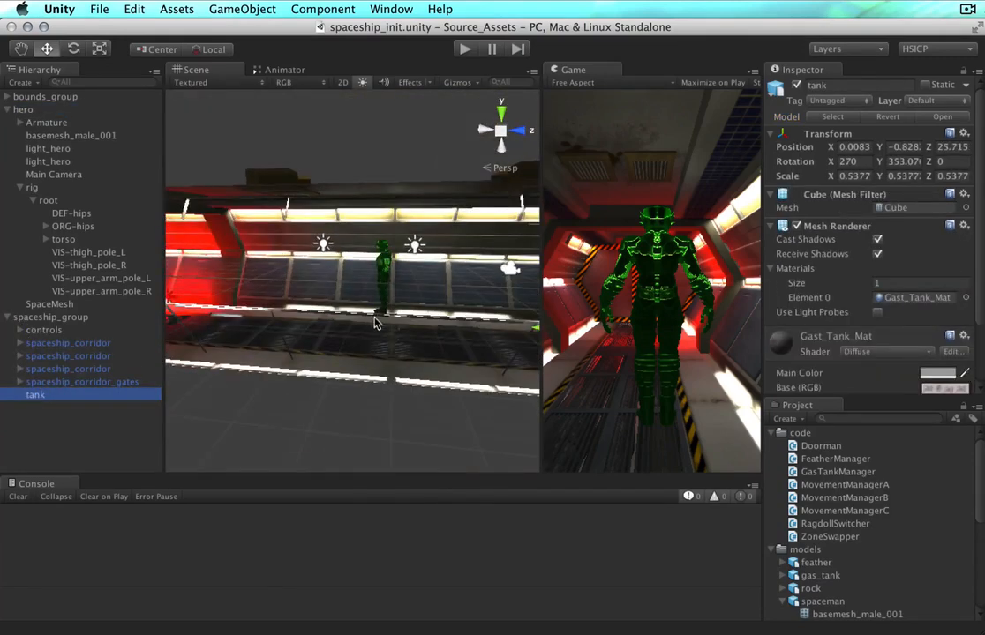
{"action": "left_click_drag", "start_coordinate": [444, 345], "coordinate": [101, 301], "text": "alt"}
{"action": "middle_click_drag", "start_coordinate": [334, 324], "coordinate": [377, 330]}
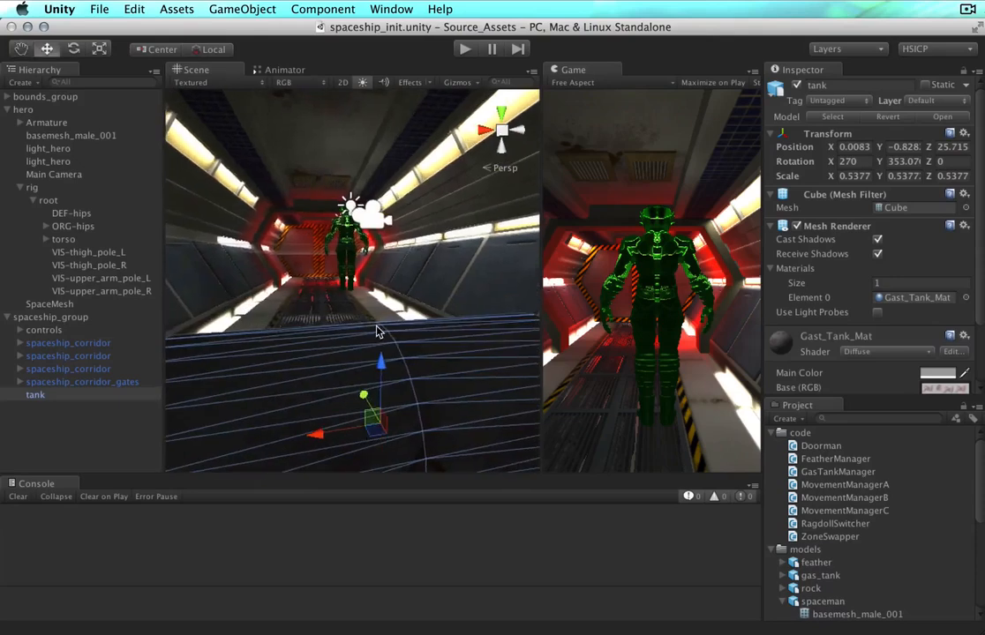
{"action": "scroll", "coordinate": [377, 331], "scroll_direction": "down", "scroll_amount": 6}
{"action": "left_click", "coordinate": [378, 331]}
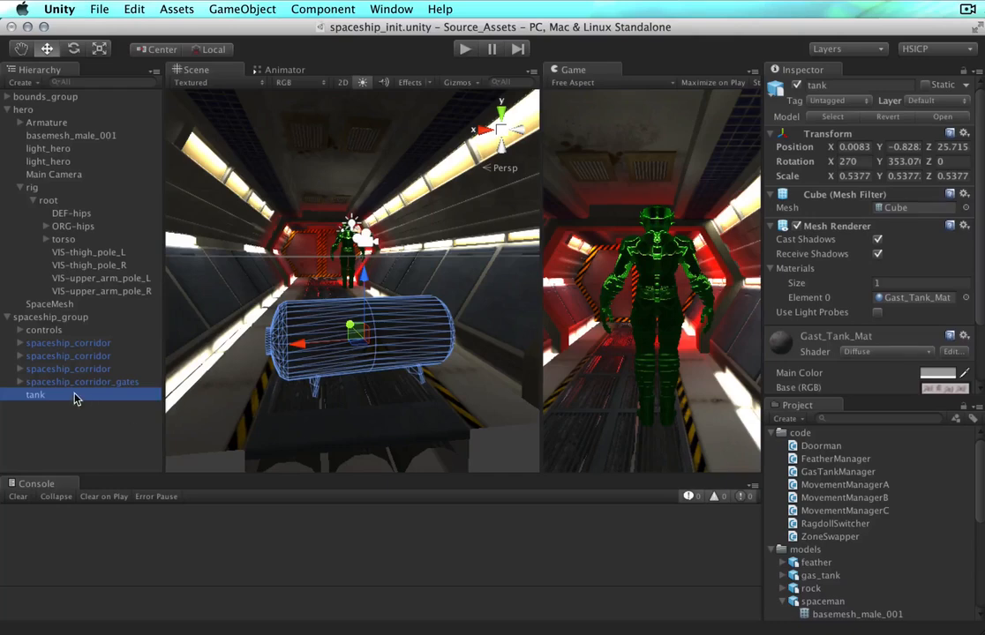
{"action": "key", "text": "super+d"}
{"action": "key", "text": "super+d"}
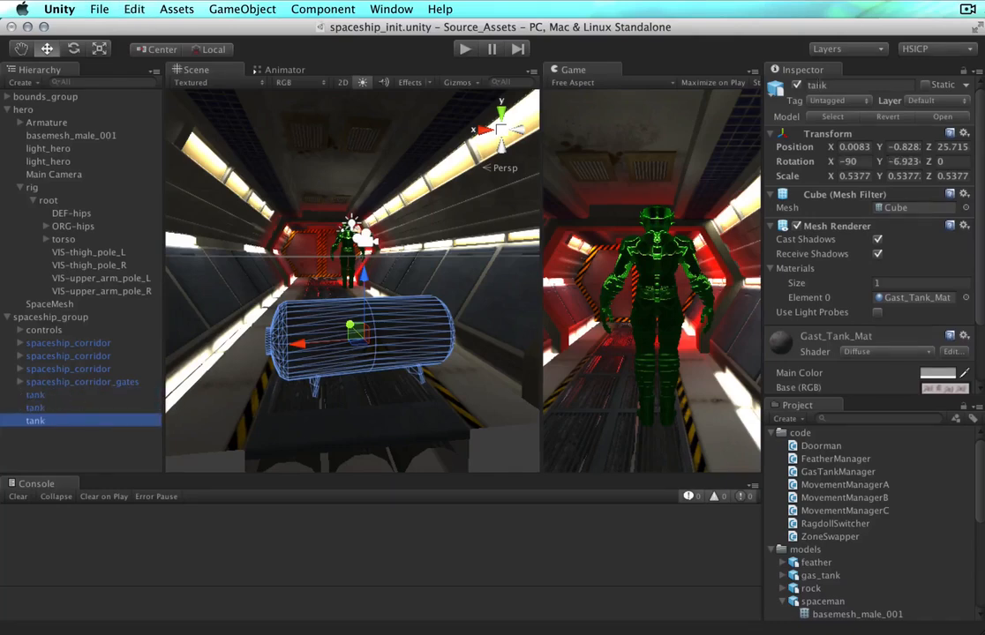
Step: Rename the newest tank copy as gas_tank_manager
{"action": "left_click", "coordinate": [823, 86]}
{"action": "type", "text": "gas_"}
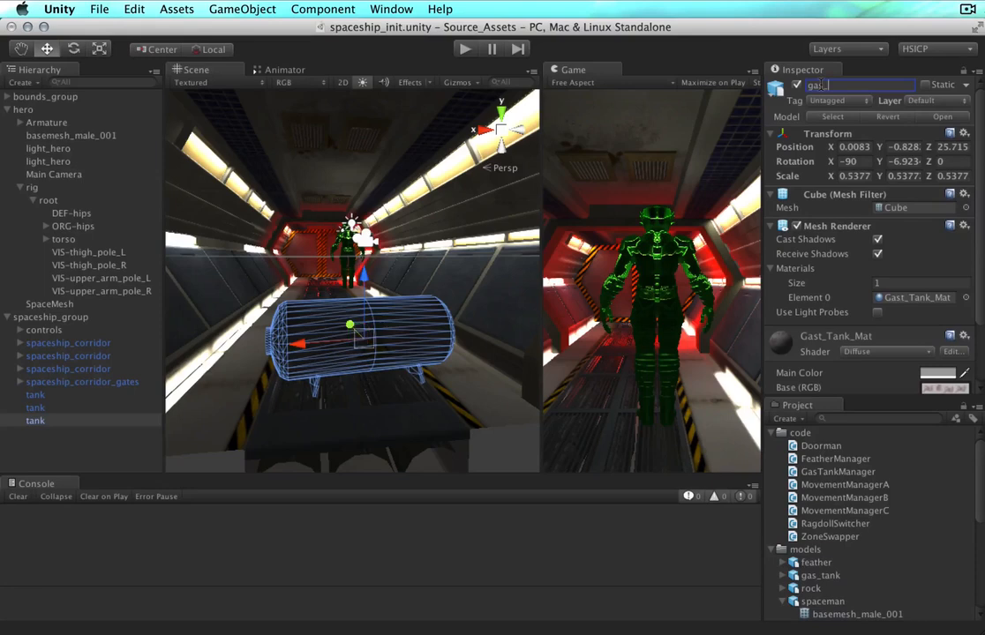
{"action": "type", "text": "tank_manager"}
{"action": "key", "text": "Return"}
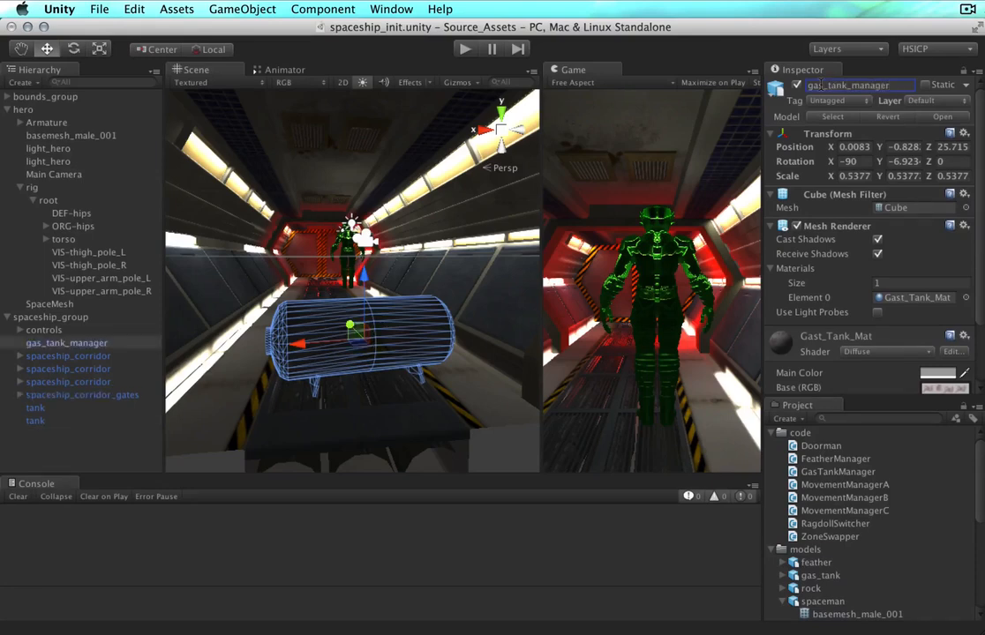
Step: Rename the first remaining tank in spaceship_group as gas_tank_hard
{"action": "left_click", "coordinate": [62, 407]}
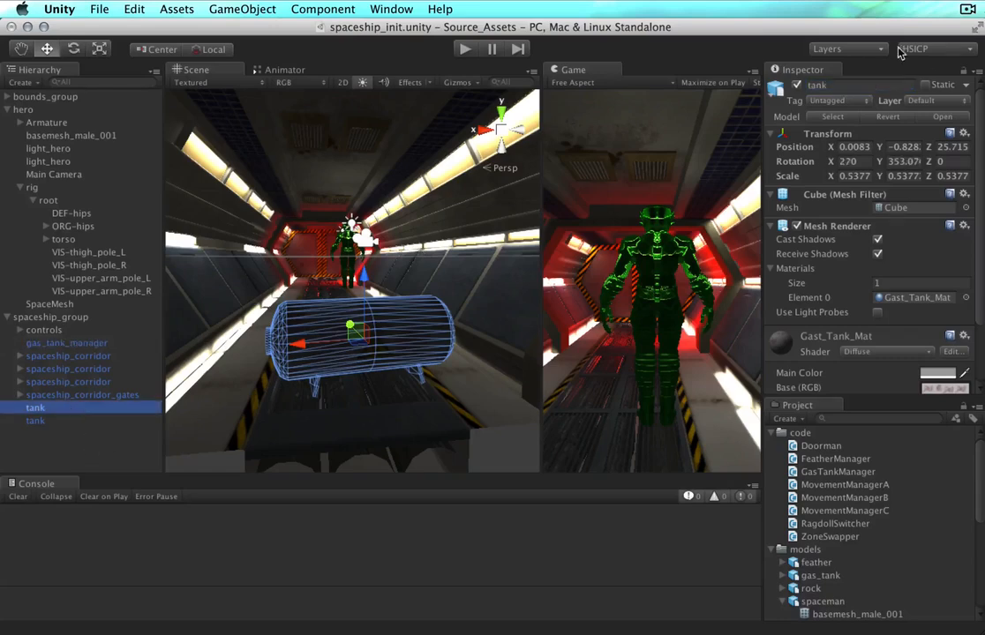
{"action": "left_click", "coordinate": [874, 84]}
{"action": "type", "text": "gas_ta"}
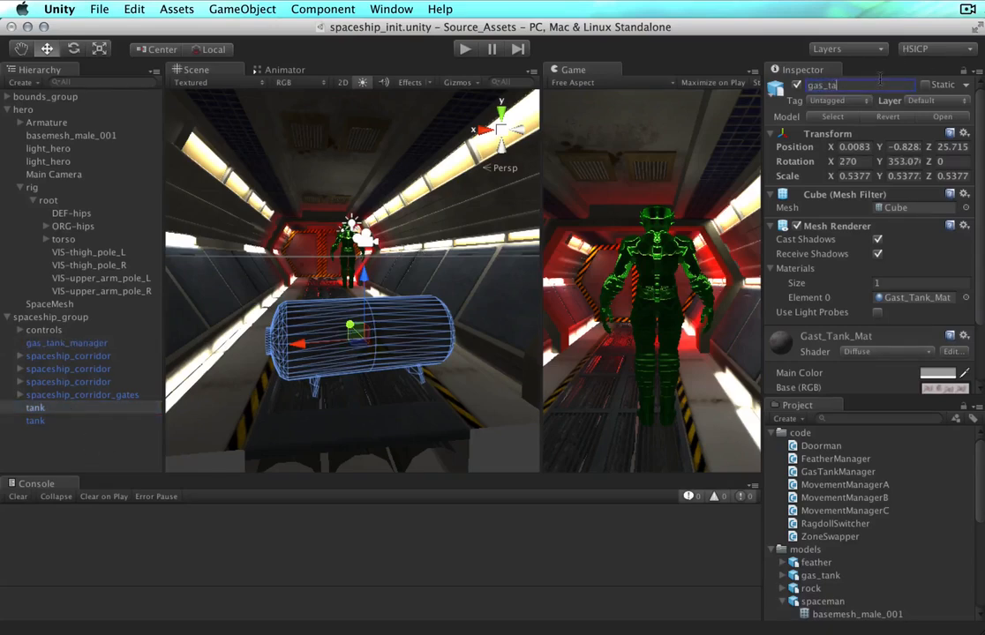
{"action": "type", "text": "nk_hard"}
{"action": "key", "text": "Return"}
Step: Rename the last remaining tank in spaceship_group as gas_tank_soft
{"action": "left_click", "coordinate": [82, 420]}
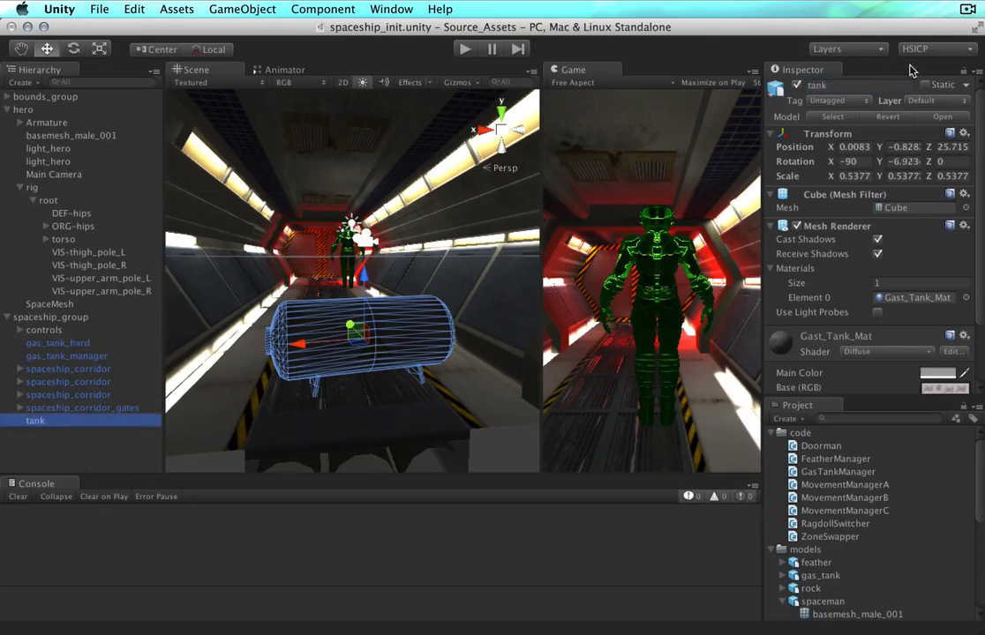
{"action": "left_click", "coordinate": [845, 85]}
{"action": "type", "text": "gas_ta"}
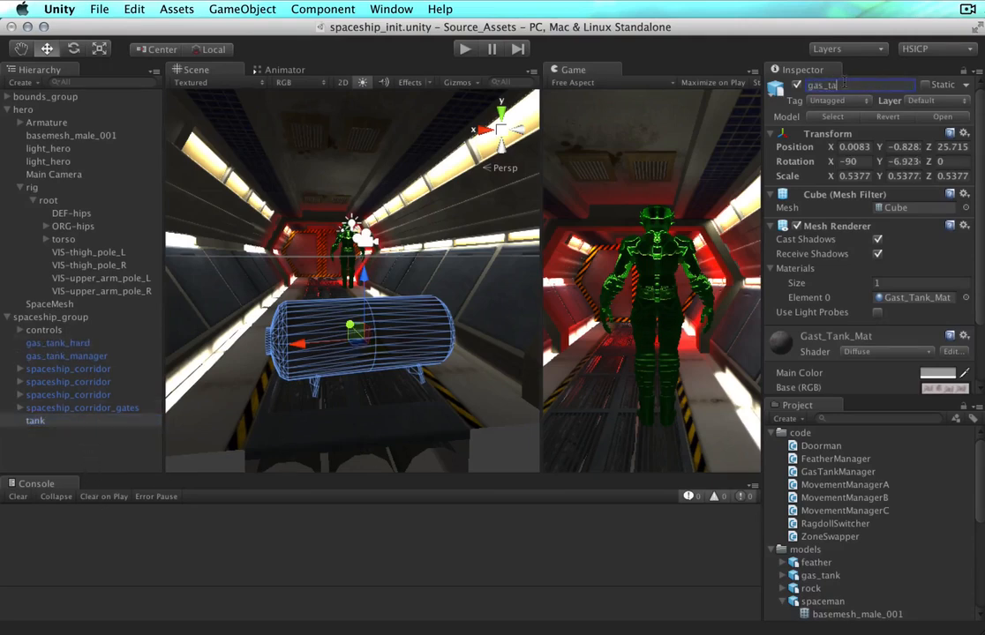
{"action": "type", "text": "nk_soft"}
{"action": "key", "text": "Return"}
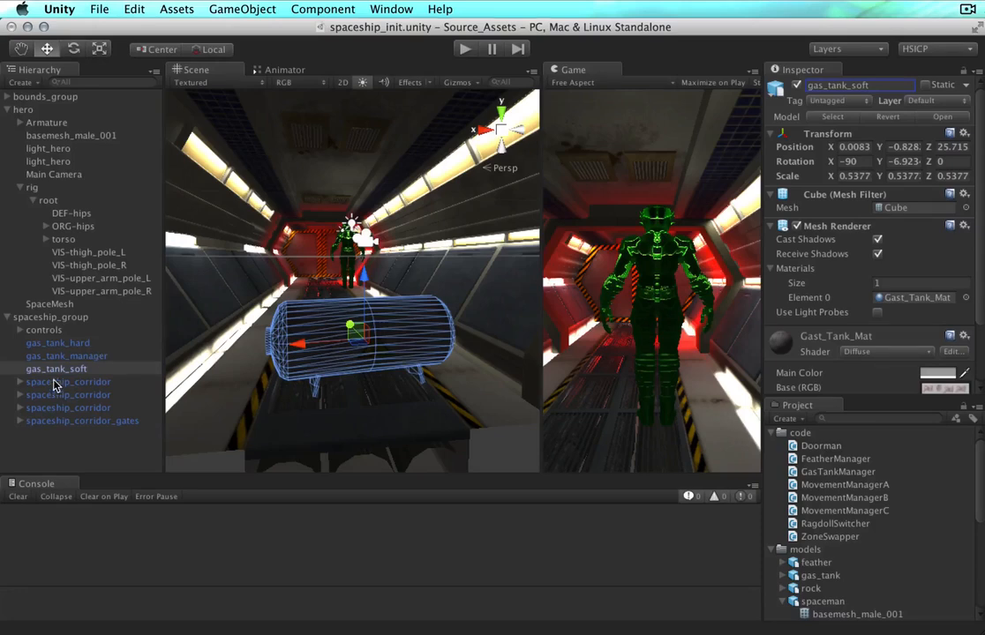
Step: Parent gas_tank_hard and gas_tank_soft under gas_tank_manager
{"action": "left_click_drag", "start_coordinate": [55, 369], "coordinate": [22, 352]}
{"action": "left_click", "coordinate": [39, 346]}
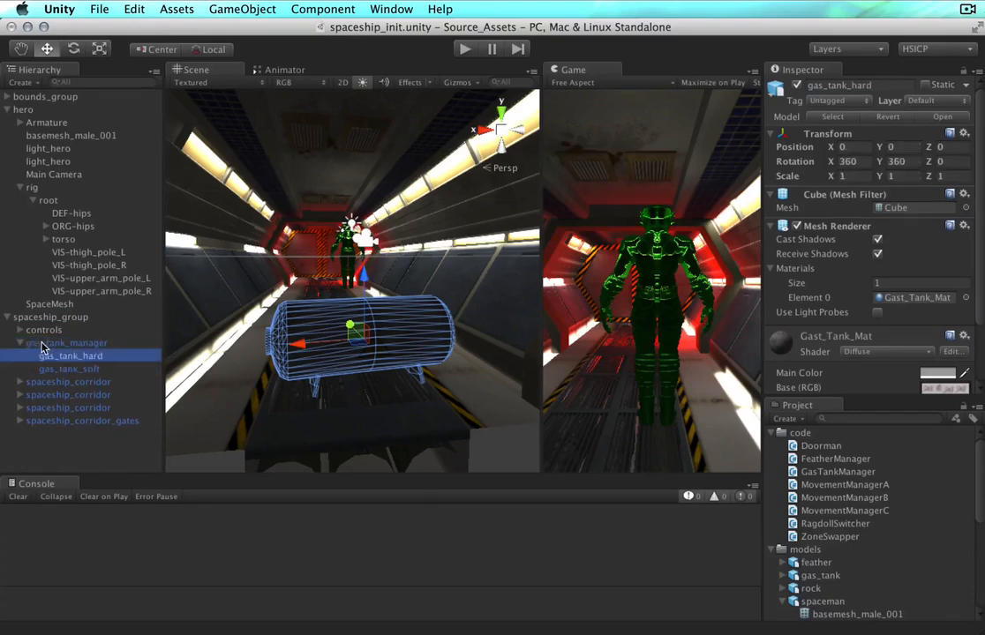
Step: Add a Rigidbody physics component to the gas_tank_manager object
{"action": "left_click", "coordinate": [40, 343]}
{"action": "left_click", "coordinate": [344, 6]}
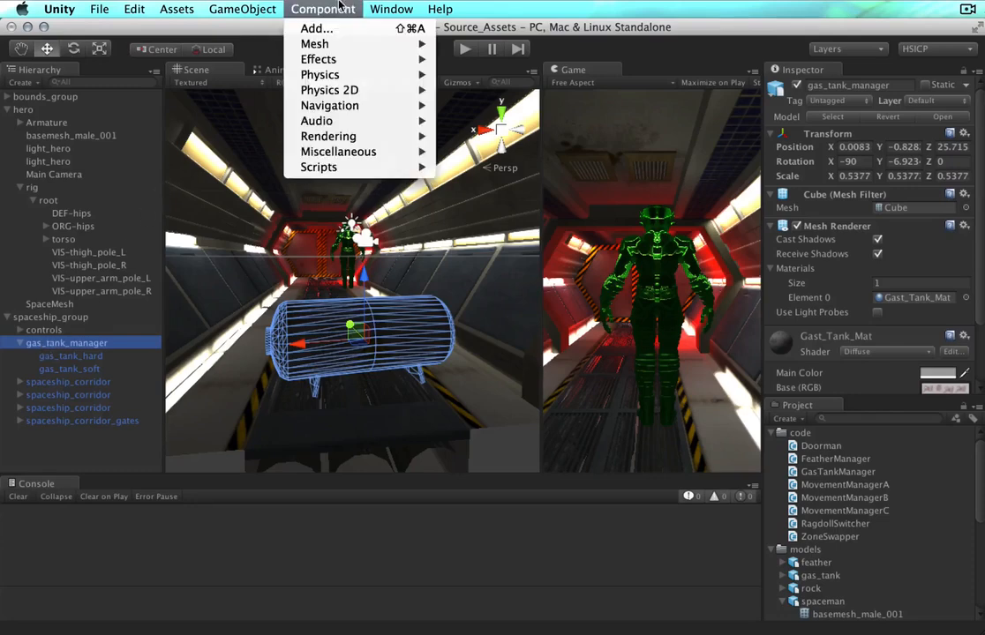
{"action": "mouse_move", "coordinate": [337, 75]}
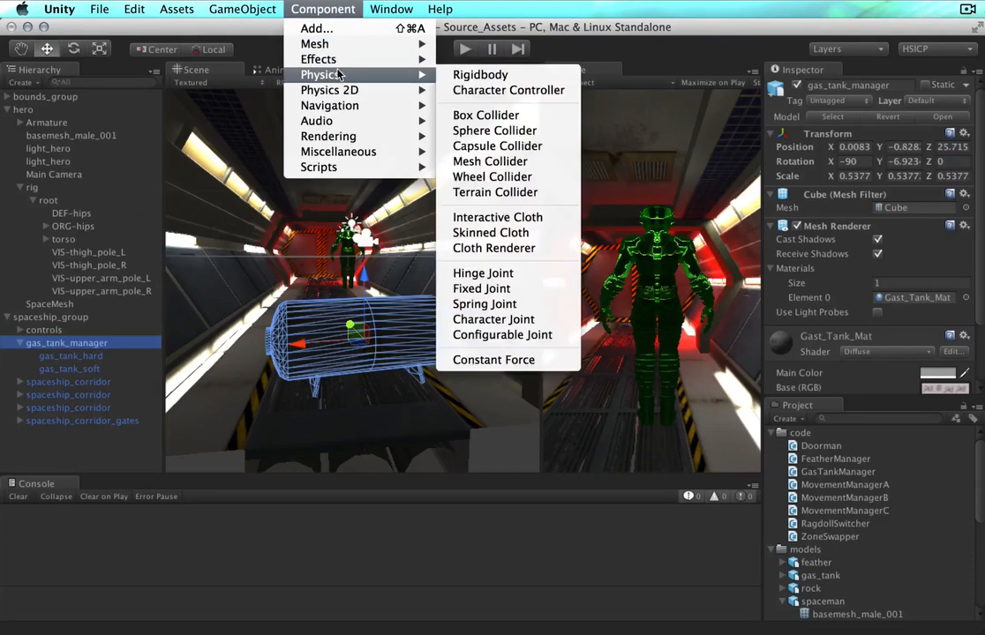
{"action": "left_click", "coordinate": [476, 75]}
{"action": "scroll", "coordinate": [860, 210], "scroll_direction": "down", "scroll_amount": 5}
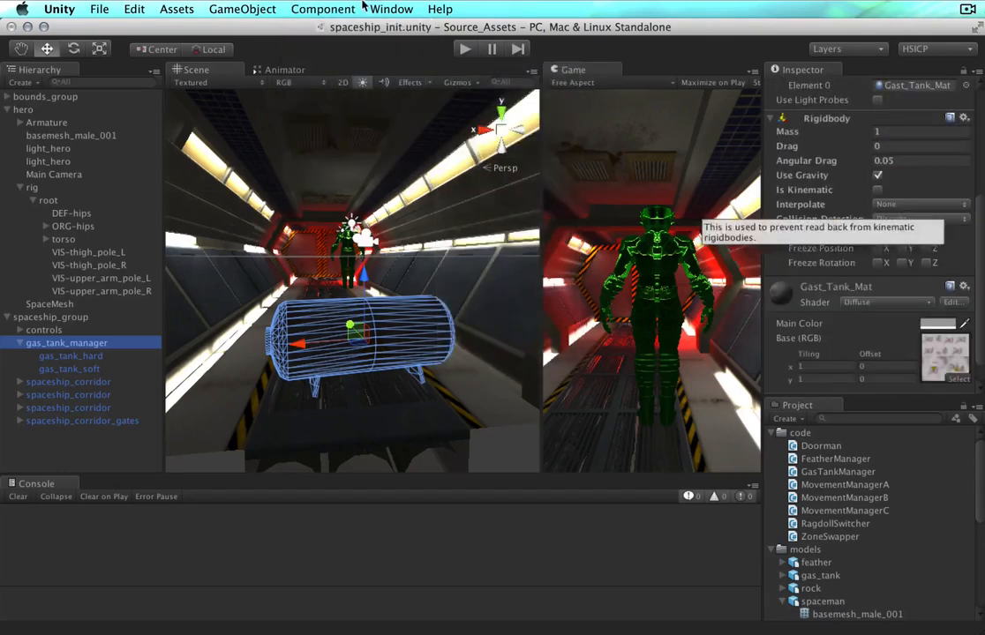
Step: Add a Capsule Collider component to the gas_tank_manager object
{"action": "left_click", "coordinate": [301, 9]}
{"action": "mouse_move", "coordinate": [322, 82]}
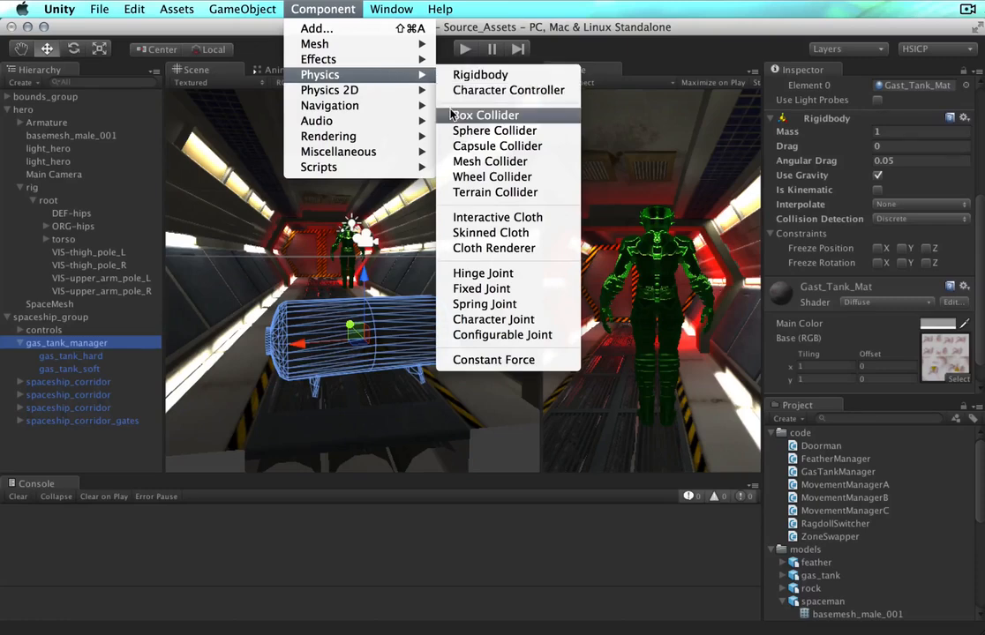
{"action": "left_click", "coordinate": [457, 145]}
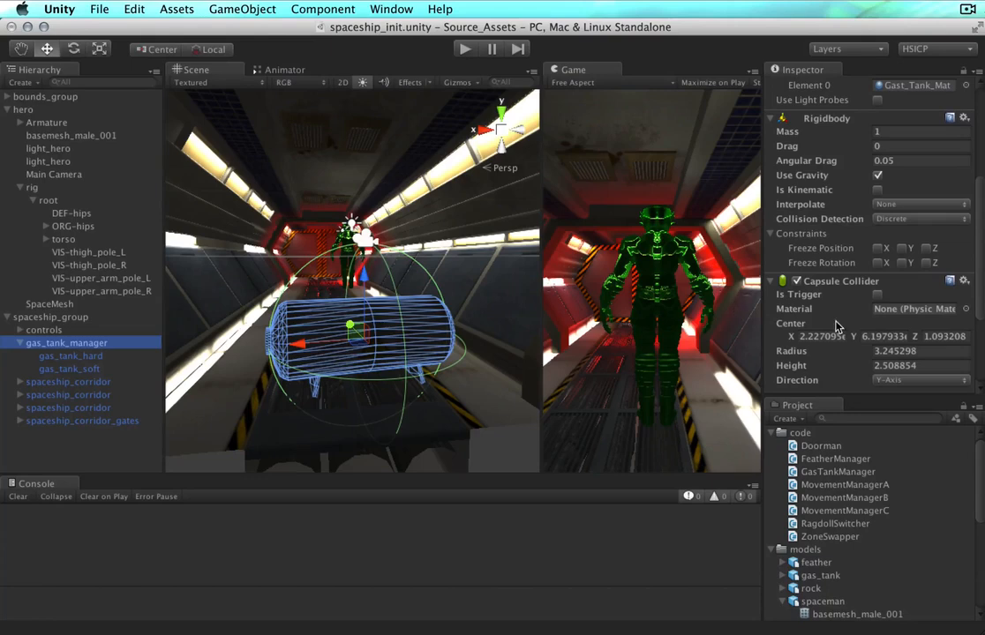
Step: Fit the Capsule Collider around the tank with radius 1.75, height 7.68 and direction X-Axis
{"action": "scroll", "coordinate": [837, 323], "scroll_direction": "down", "scroll_amount": 1}
{"action": "scroll", "coordinate": [837, 327], "scroll_direction": "down", "scroll_amount": 2}
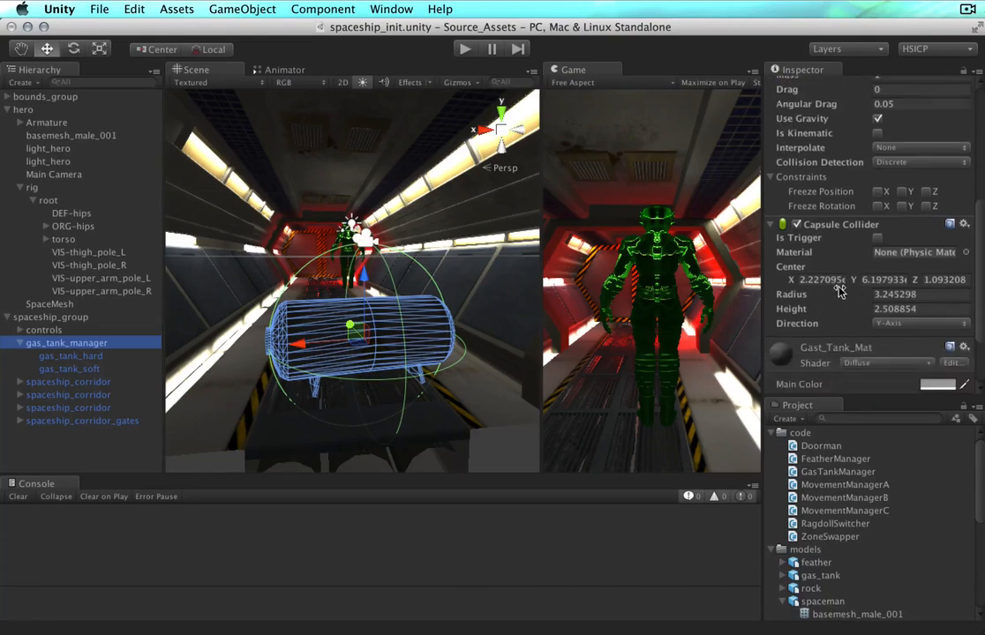
{"action": "left_click_drag", "start_coordinate": [839, 292], "coordinate": [882, 315]}
{"action": "left_click", "coordinate": [899, 325]}
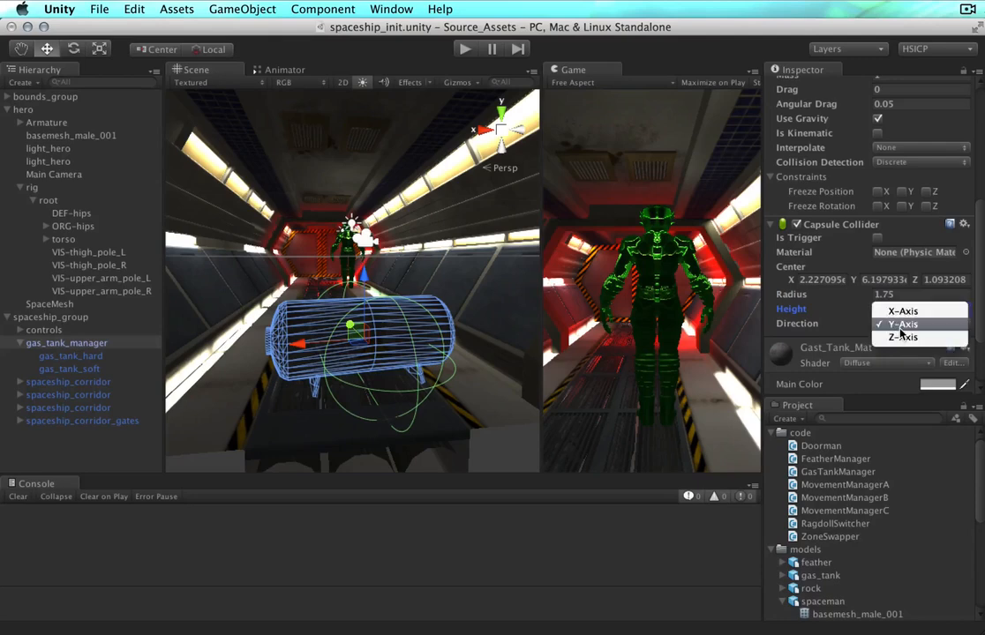
{"action": "left_click", "coordinate": [900, 310]}
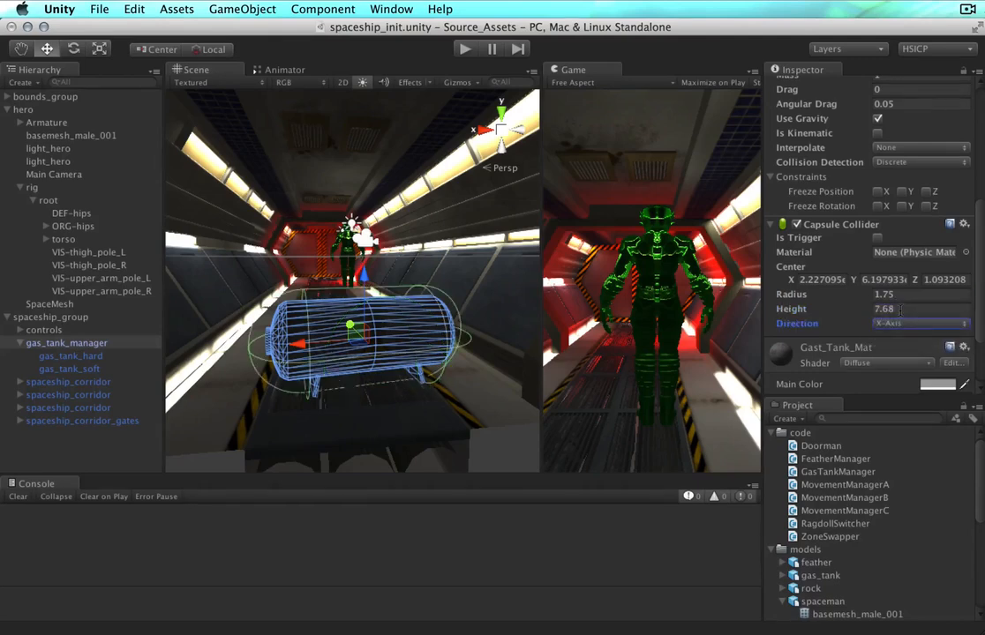
Step: Remove the Mesh Renderer and Mesh Filter components from gas_tank_manager
{"action": "scroll", "coordinate": [852, 240], "scroll_direction": "up", "scroll_amount": 10}
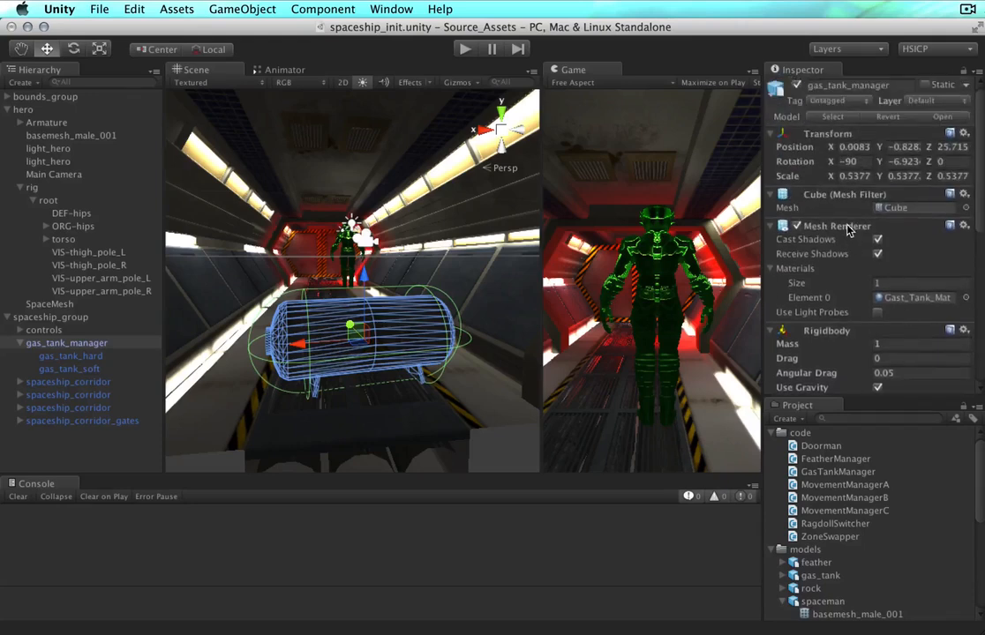
{"action": "right_click", "coordinate": [849, 230]}
{"action": "left_click", "coordinate": [856, 277]}
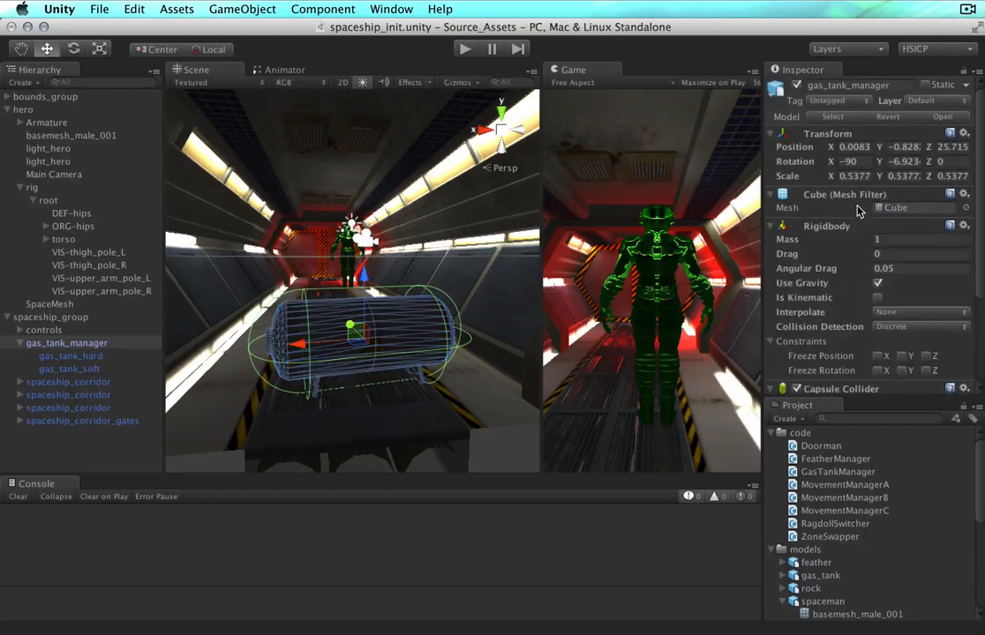
{"action": "right_click", "coordinate": [838, 199]}
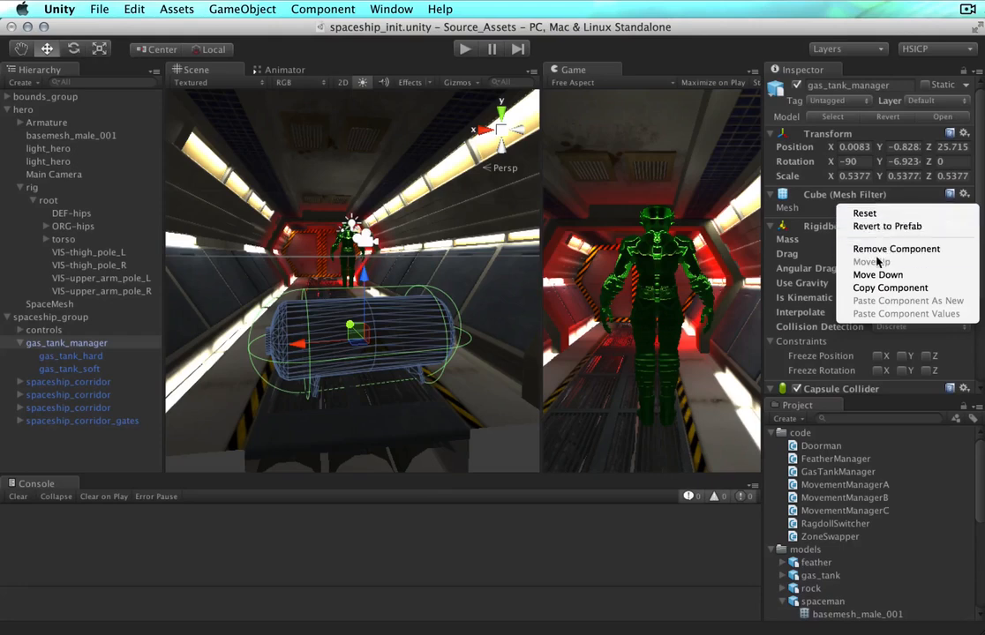
{"action": "left_click", "coordinate": [878, 249]}
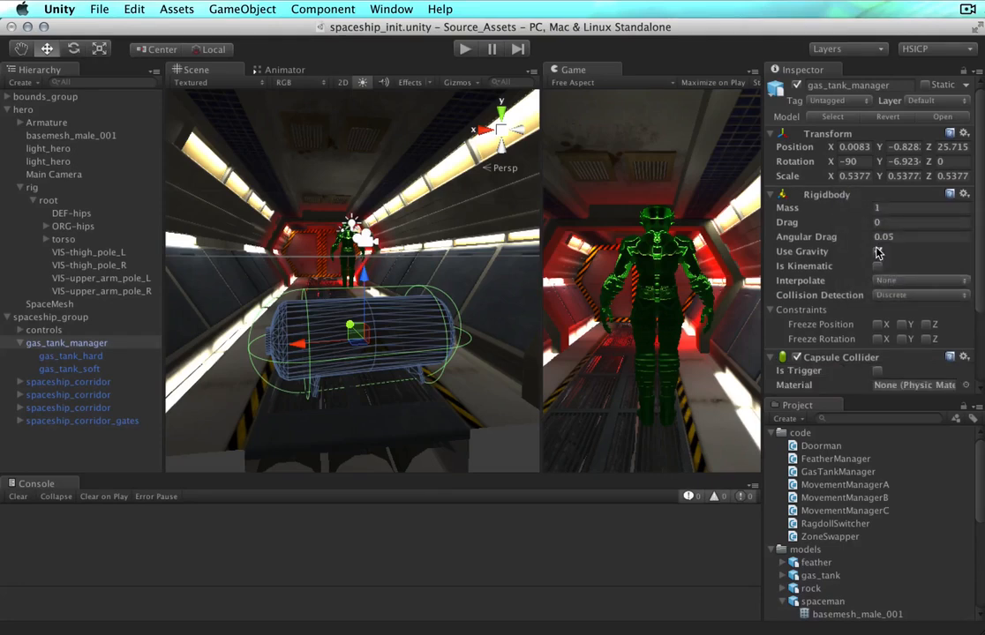
Step: Add an Interactive Cloth component to the gas_tank_soft object
{"action": "left_click", "coordinate": [92, 370]}
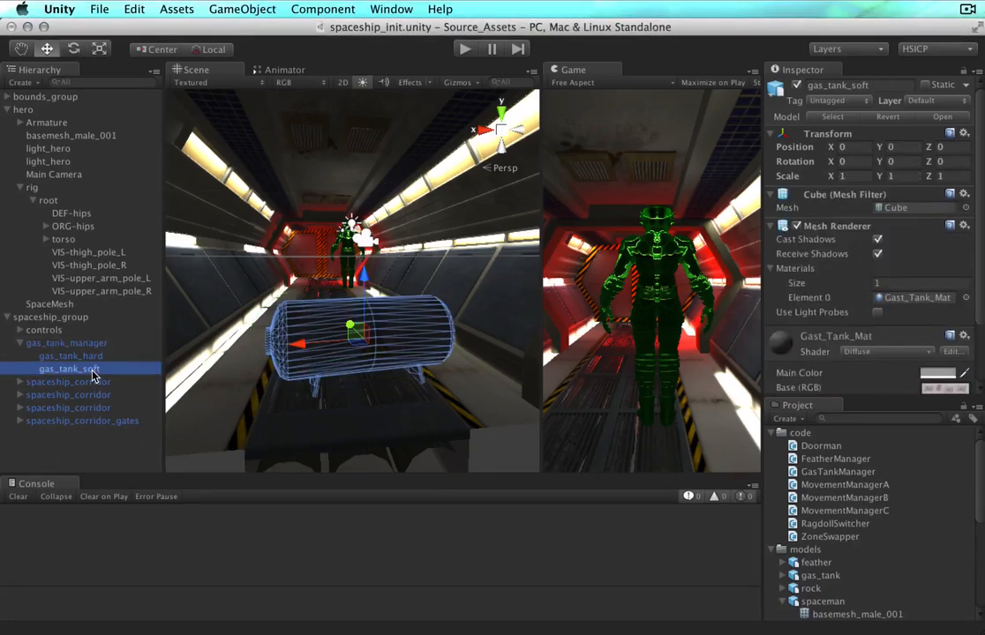
{"action": "scroll", "coordinate": [916, 305], "scroll_direction": "down", "scroll_amount": 3}
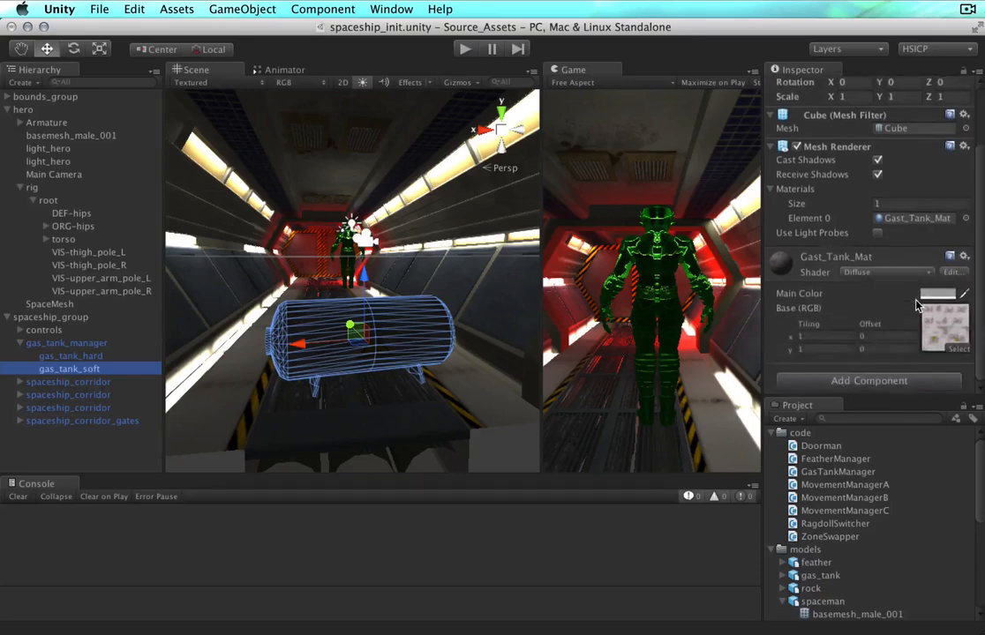
{"action": "left_click", "coordinate": [865, 382]}
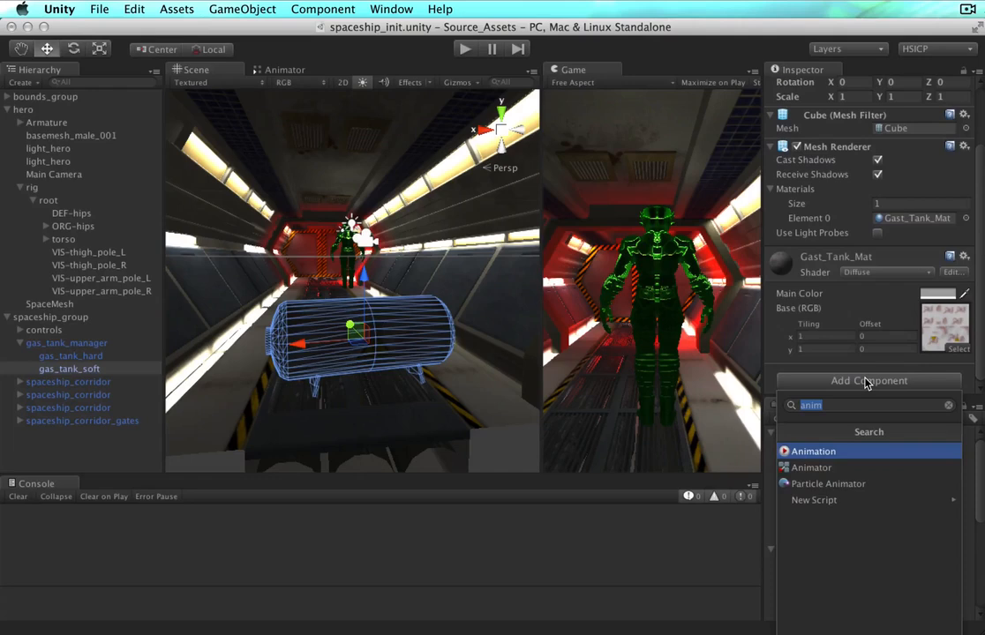
{"action": "type", "text": "cloth"}
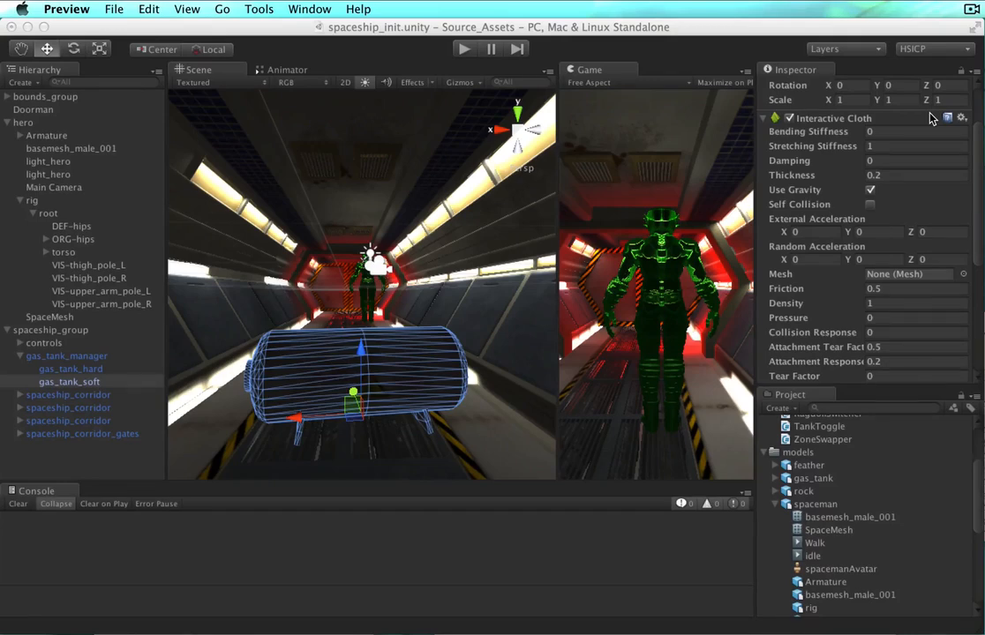
Step: Set the Interactive Cloth's bending stiffness, damping and thickness to 1 each
{"action": "left_click", "coordinate": [896, 133]}
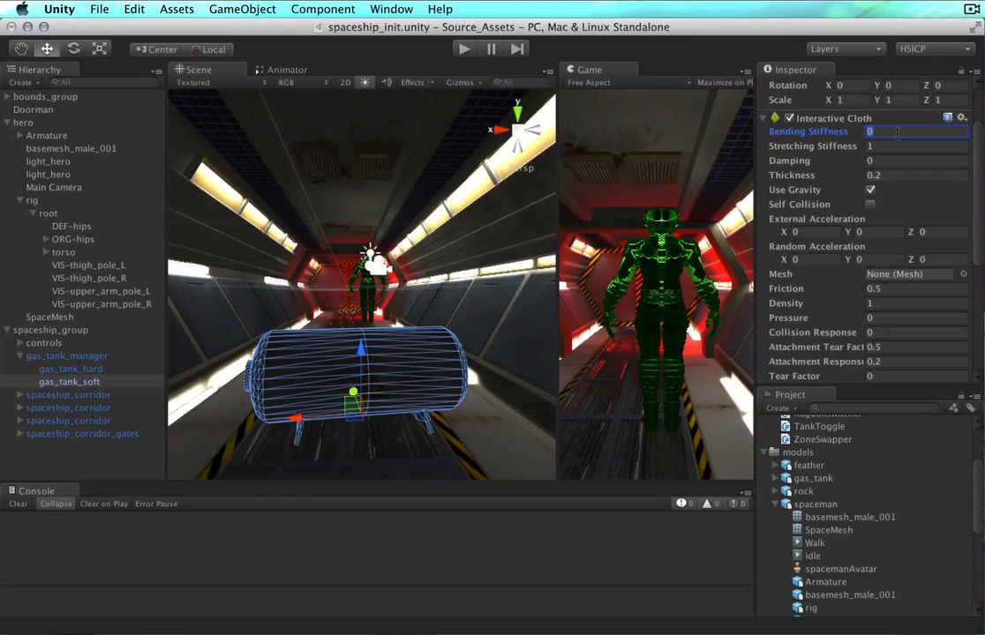
{"action": "type", "text": "1"}
{"action": "key", "text": "Tab"}
{"action": "key", "text": "Tab"}
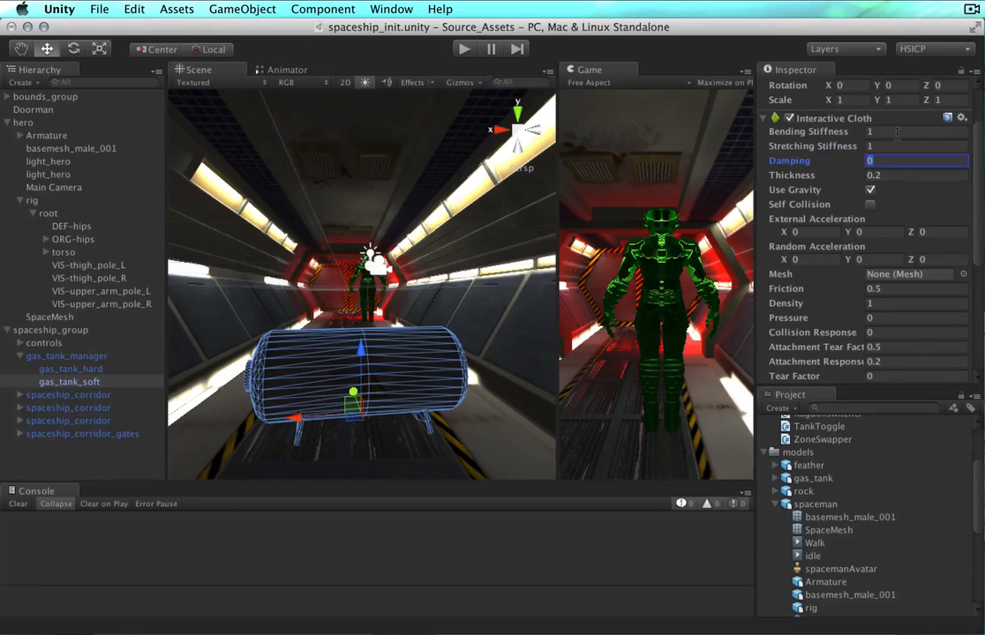
{"action": "type", "text": "1"}
{"action": "key", "text": "Tab"}
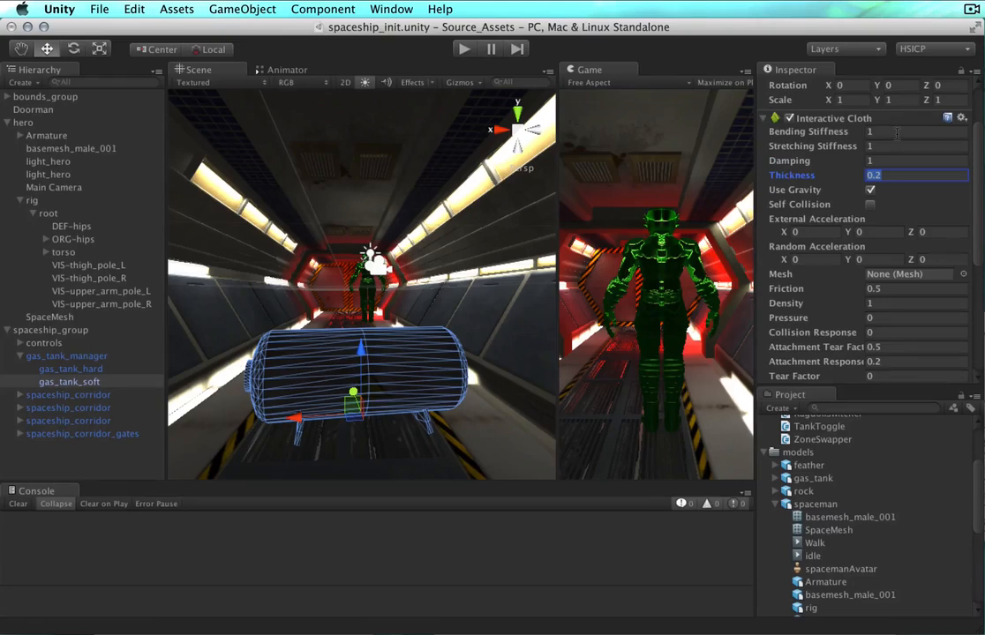
{"action": "type", "text": "1"}
{"action": "key", "text": "Tab"}
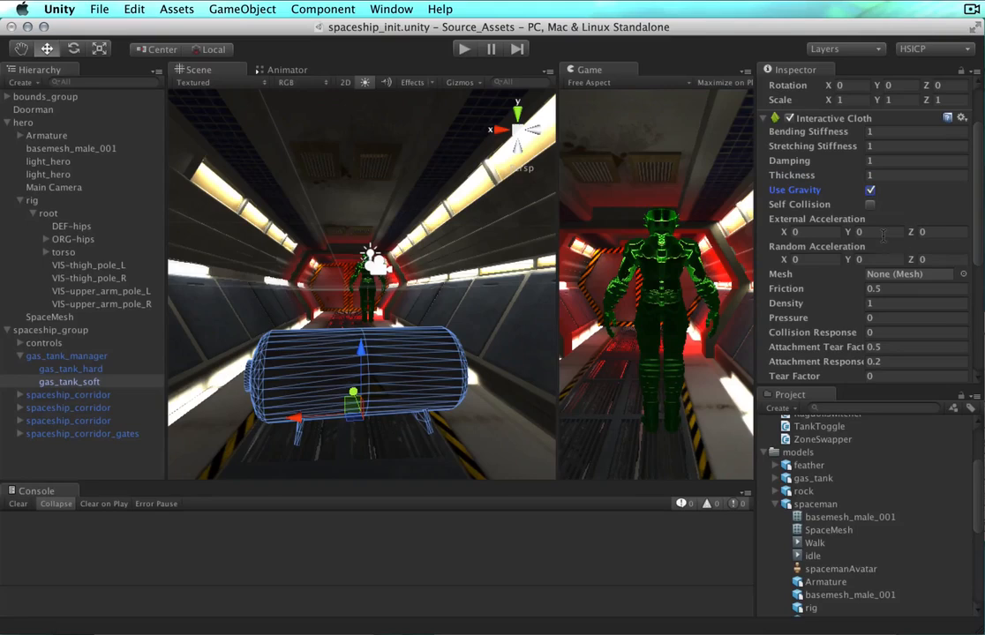
Step: Set the Z value of the Interactive Cloth's External Acceleration to -50
{"action": "left_click", "coordinate": [931, 228]}
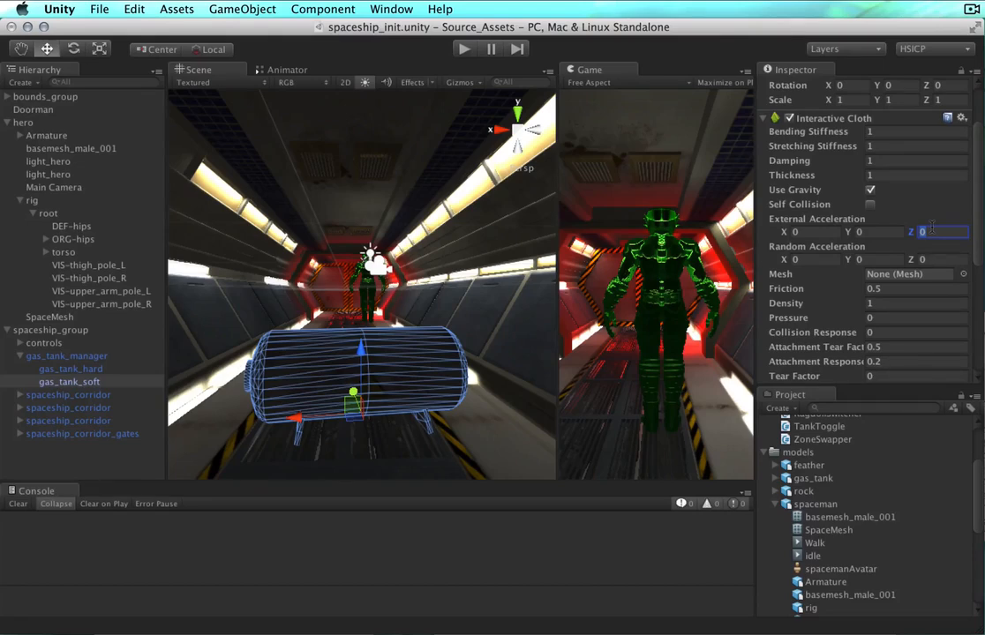
{"action": "type", "text": "-53"}
Step: Remove the Mesh Renderer and Cube Mesh Filter components from gas_tank_soft
{"action": "scroll", "coordinate": [842, 189], "scroll_direction": "down", "scroll_amount": 5}
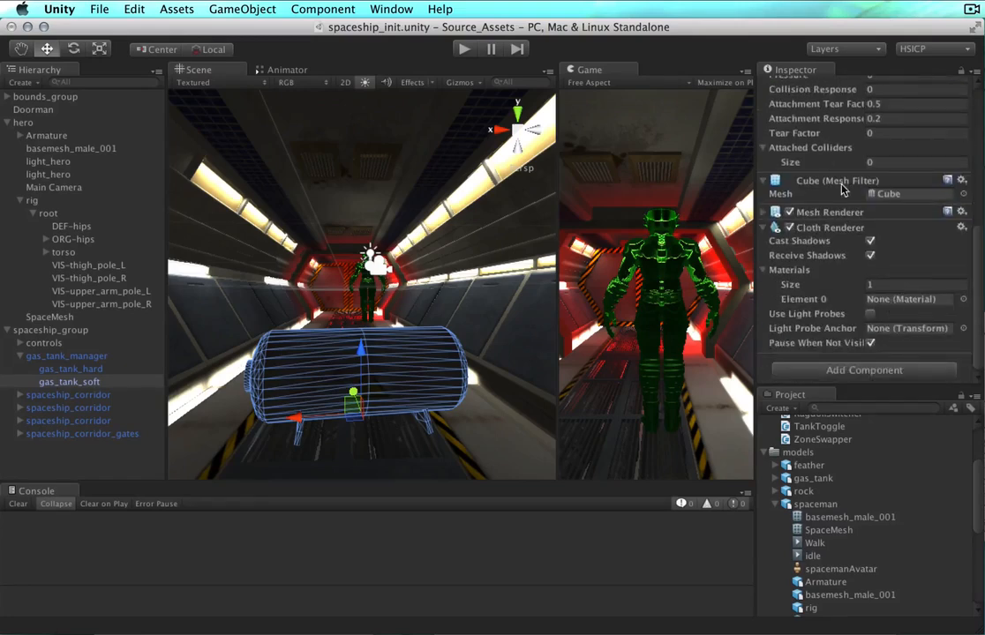
{"action": "right_click", "coordinate": [821, 215]}
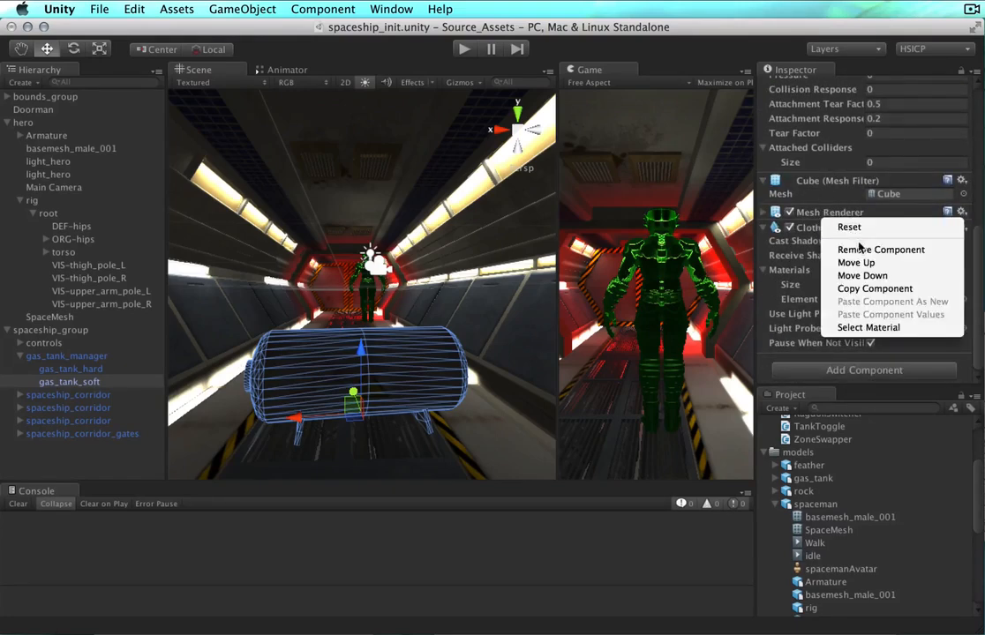
{"action": "left_click", "coordinate": [845, 248]}
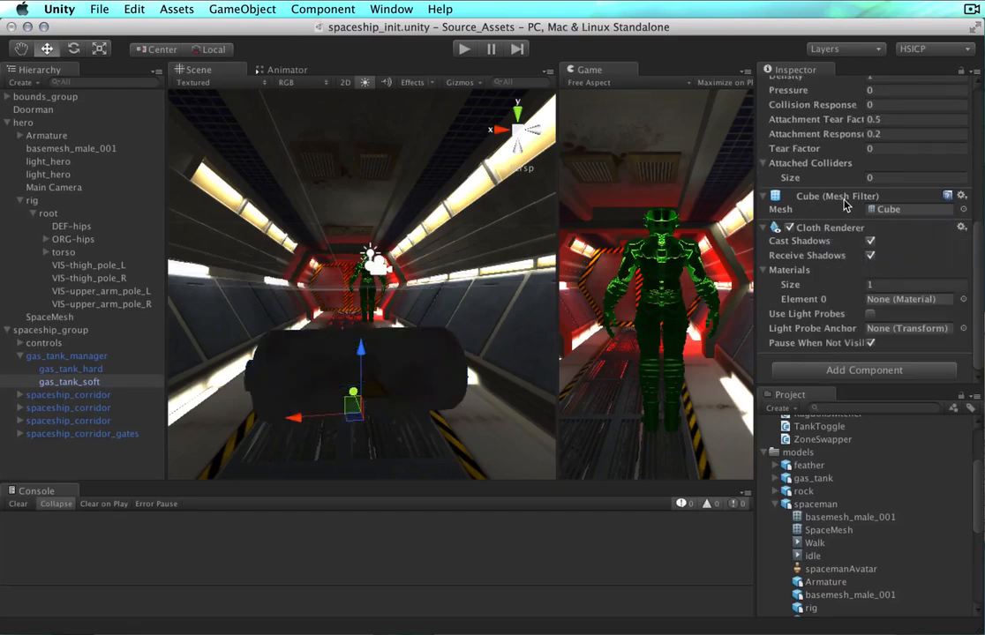
{"action": "right_click", "coordinate": [845, 205]}
{"action": "left_click", "coordinate": [806, 237]}
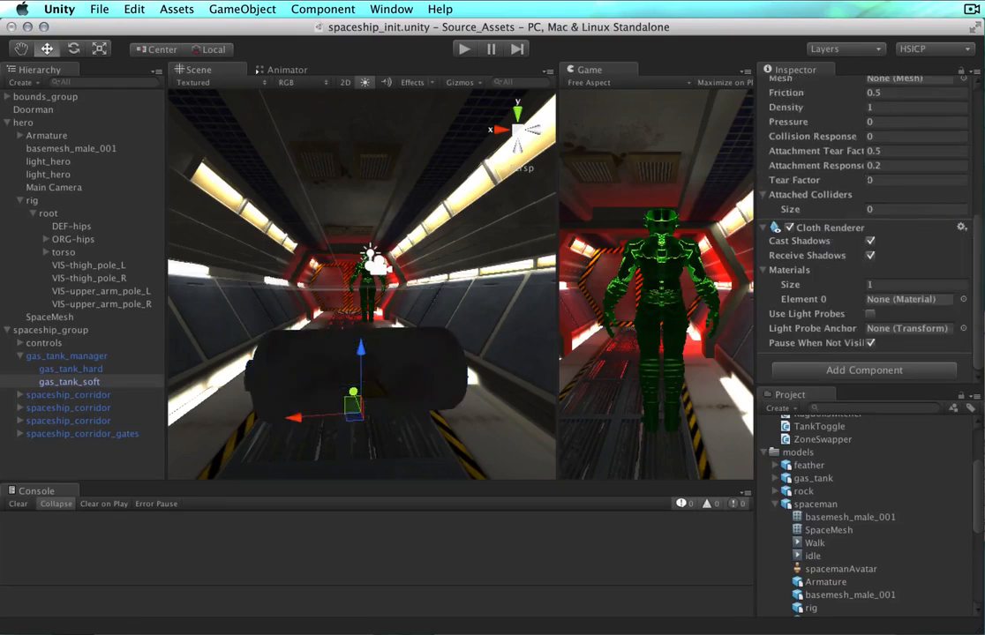
Step: Assign the Cube mesh from the gas_tank model as the Interactive Cloth's mesh
{"action": "scroll", "coordinate": [943, 225], "scroll_direction": "up", "scroll_amount": 5}
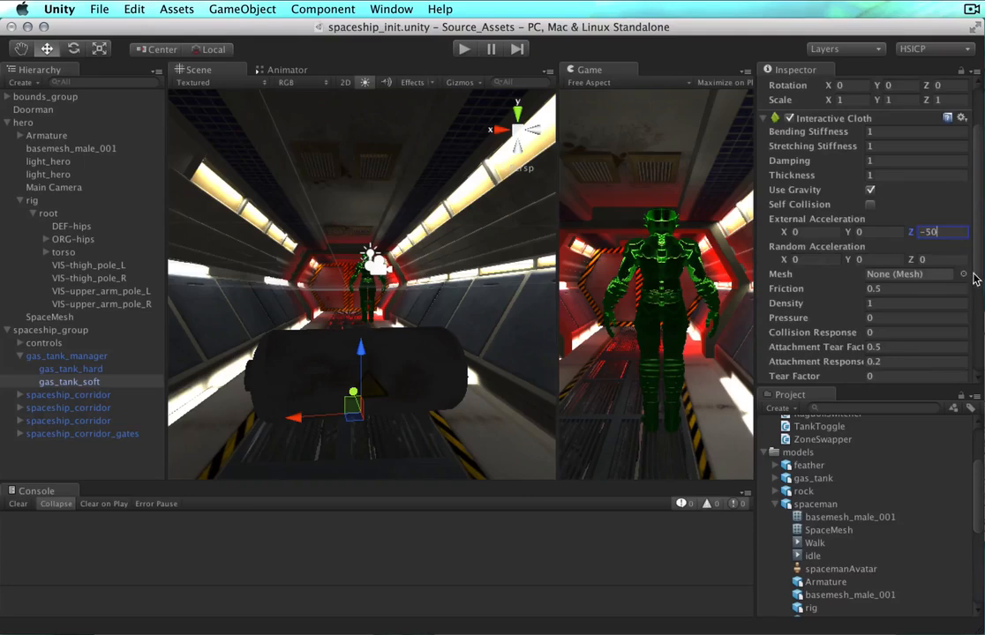
{"action": "left_click", "coordinate": [962, 274]}
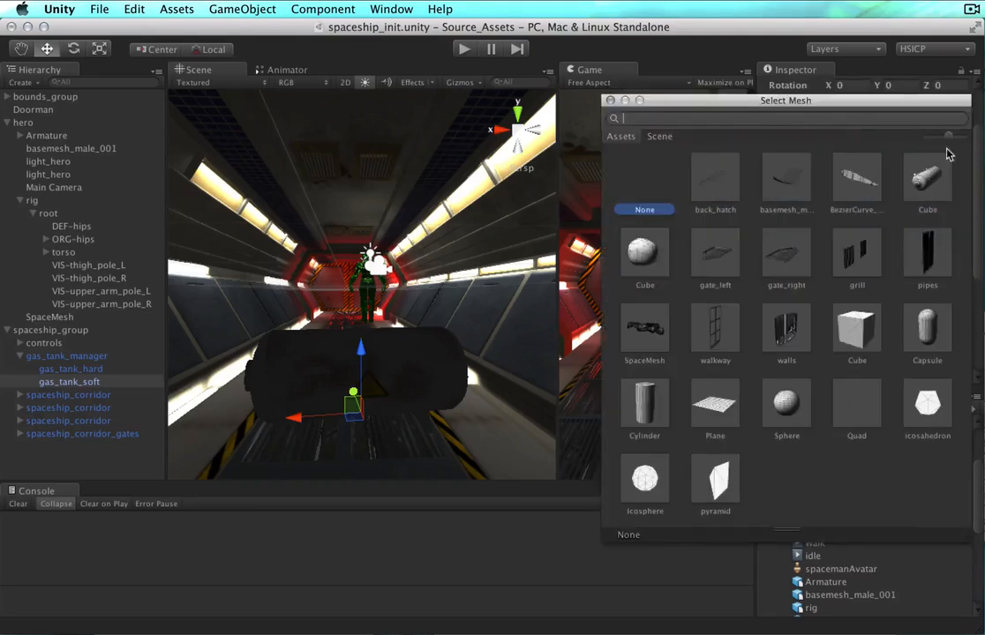
{"action": "left_click", "coordinate": [926, 179]}
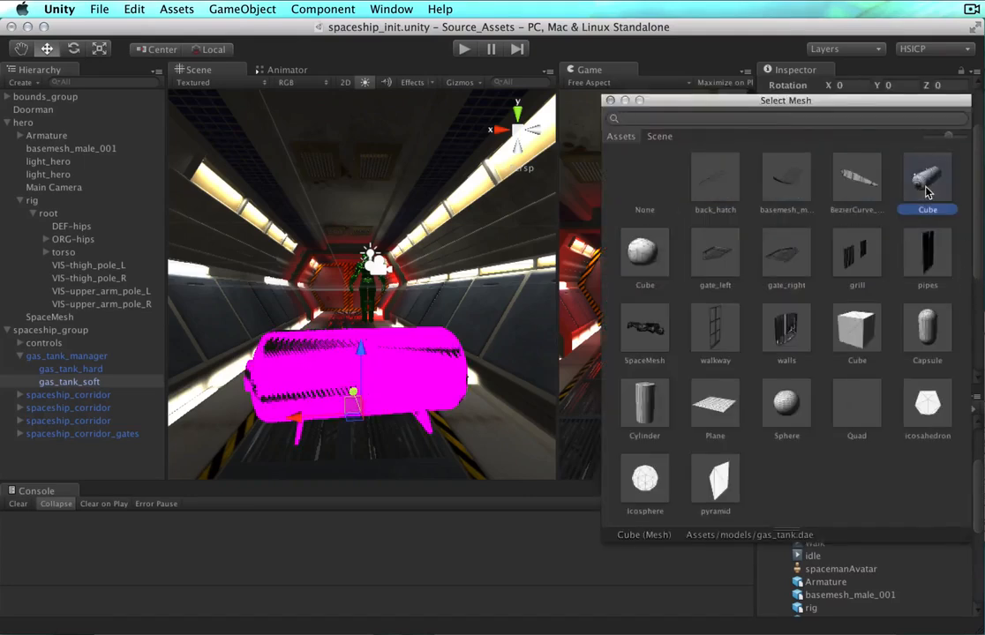
{"action": "left_click", "coordinate": [608, 100]}
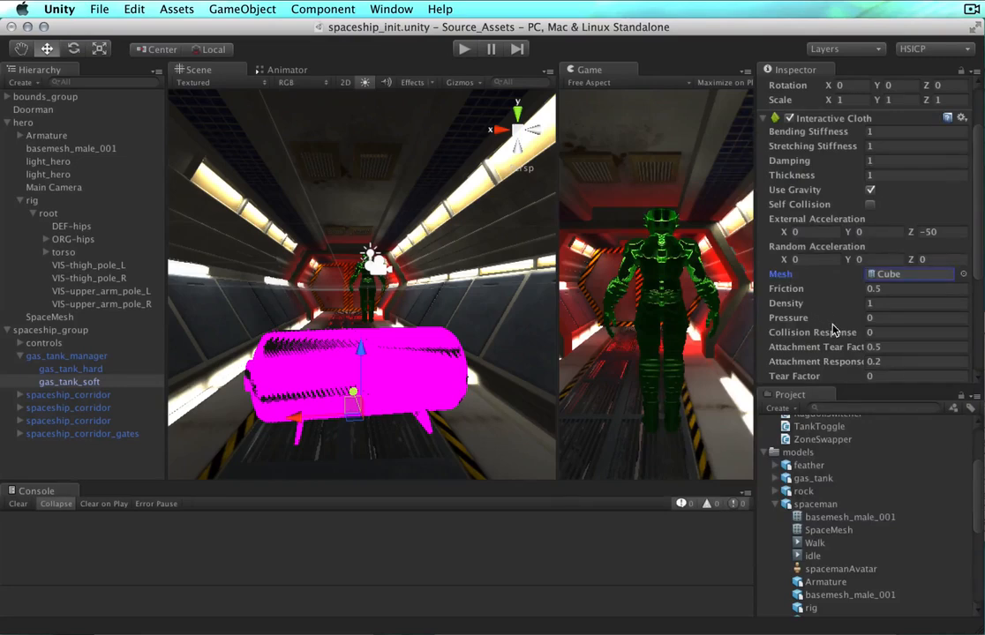
Step: Set the Interactive Cloth's friction and pressure to 1 each
{"action": "scroll", "coordinate": [833, 330], "scroll_direction": "down", "scroll_amount": 2}
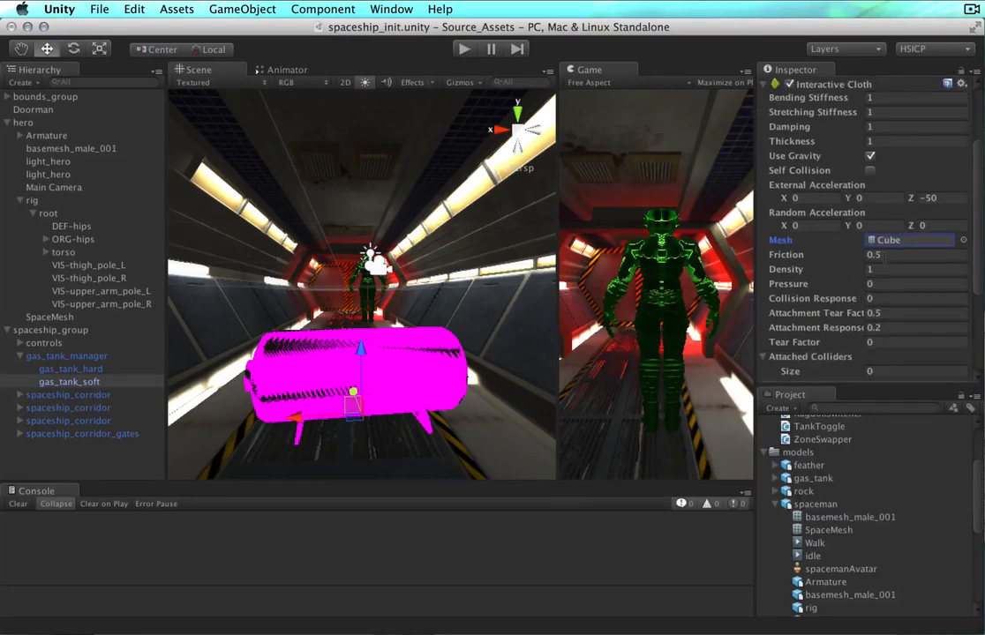
{"action": "left_click", "coordinate": [885, 254]}
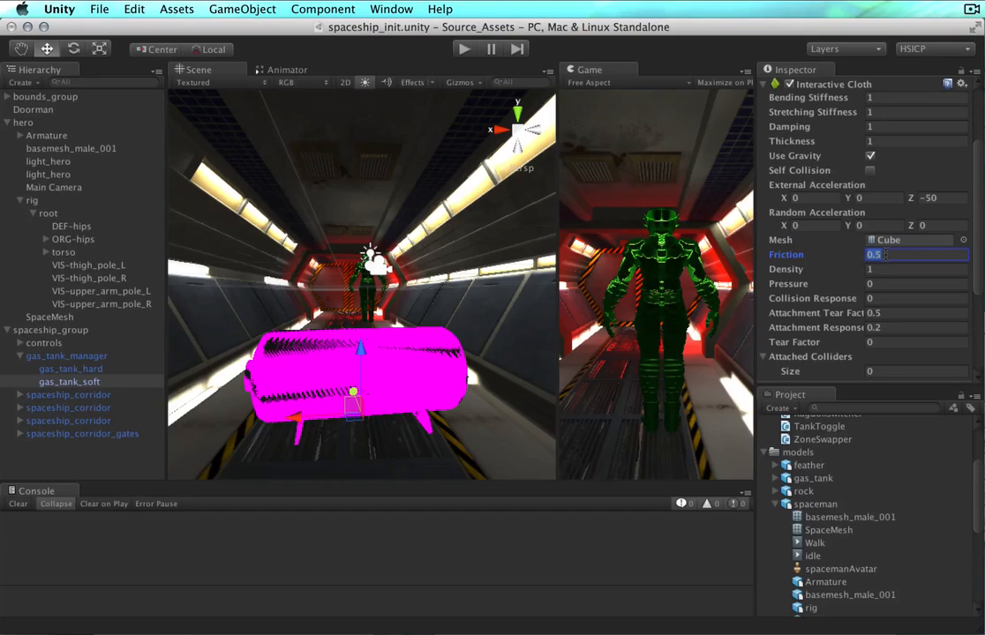
{"action": "type", "text": "1"}
{"action": "left_click", "coordinate": [880, 283]}
{"action": "type", "text": "1"}
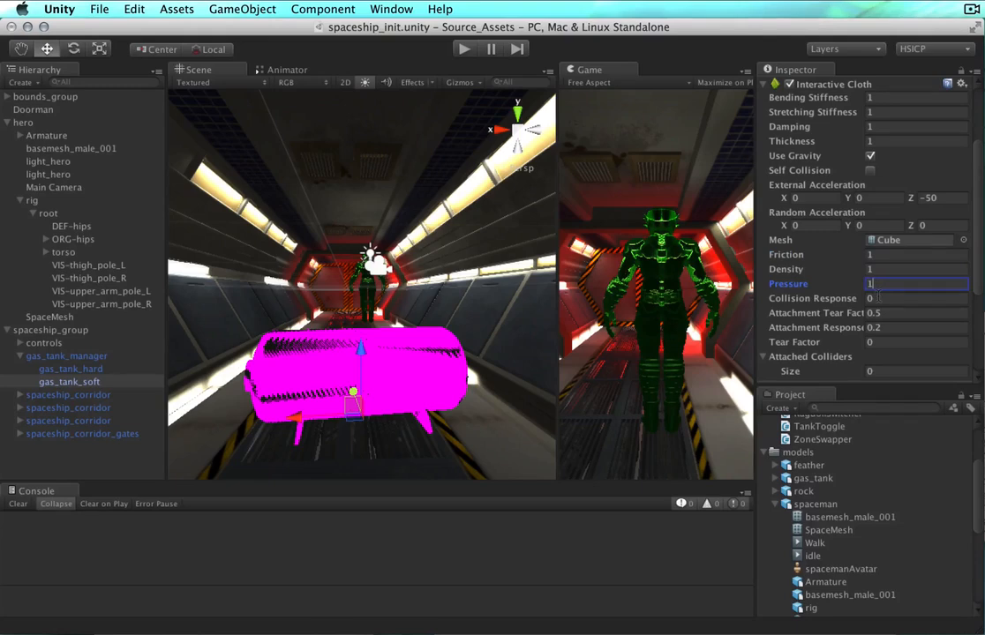
Step: Assign Gast_Tank_Mat as the material for Element 0 of the Cloth Renderer on gas_tank_soft
{"action": "scroll", "coordinate": [879, 298], "scroll_direction": "down", "scroll_amount": 1}
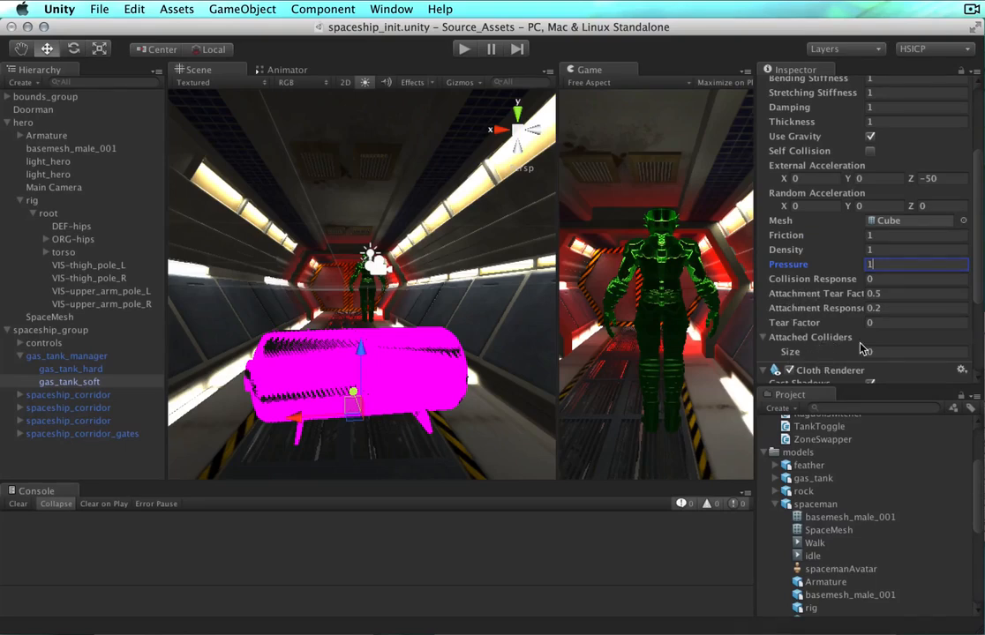
{"action": "scroll", "coordinate": [861, 349], "scroll_direction": "down", "scroll_amount": 4}
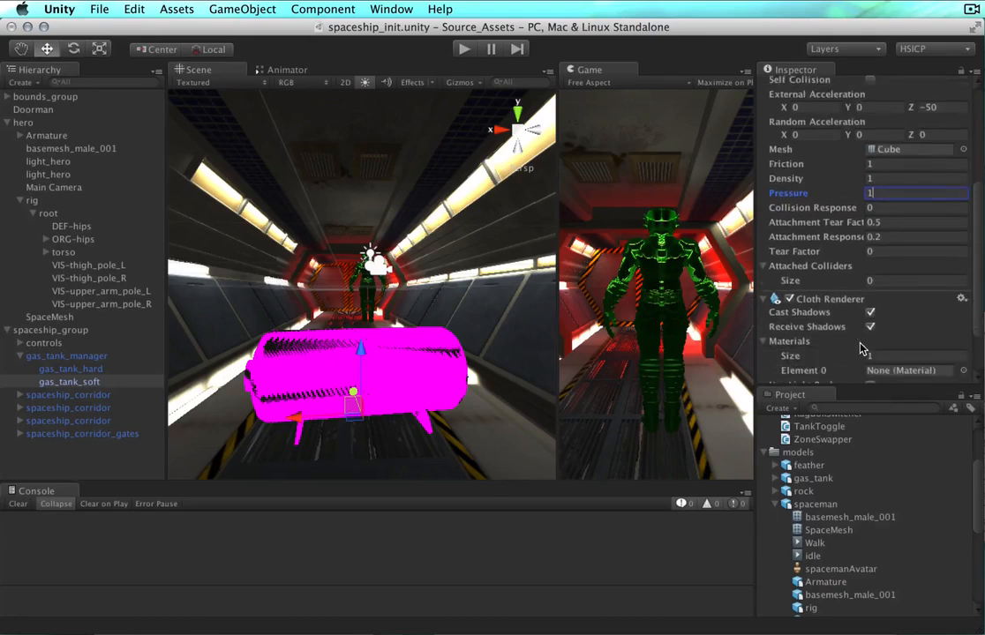
{"action": "scroll", "coordinate": [861, 349], "scroll_direction": "down", "scroll_amount": 3}
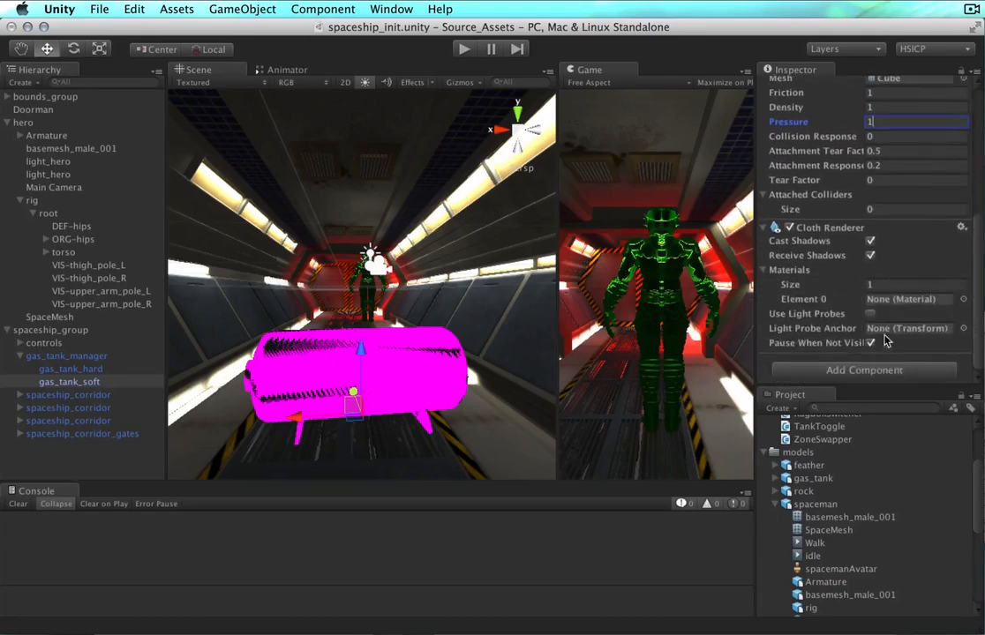
{"action": "left_click", "coordinate": [962, 300]}
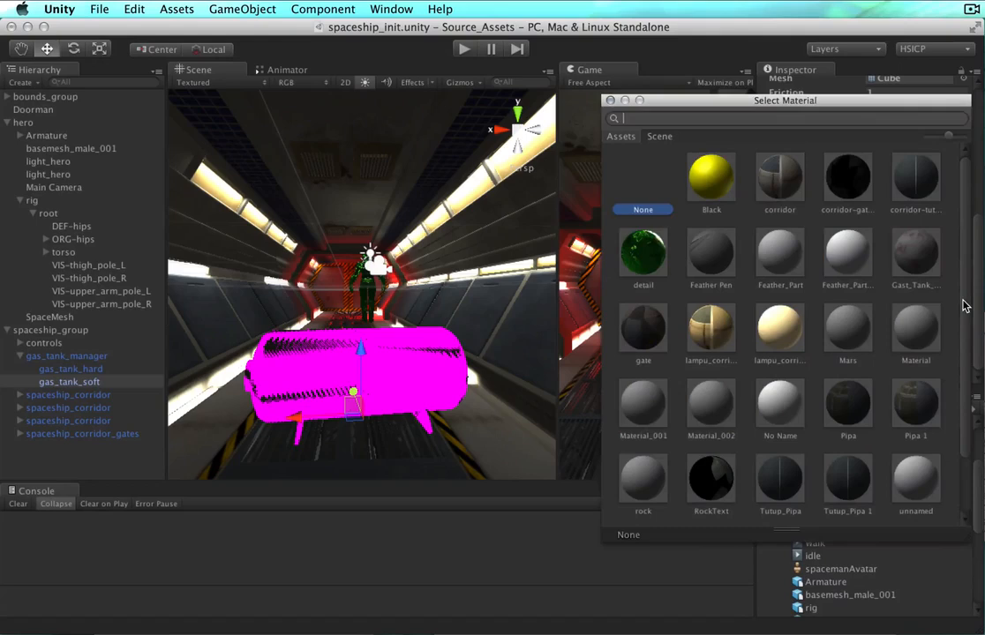
{"action": "left_click", "coordinate": [913, 254]}
{"action": "left_click", "coordinate": [527, 143]}
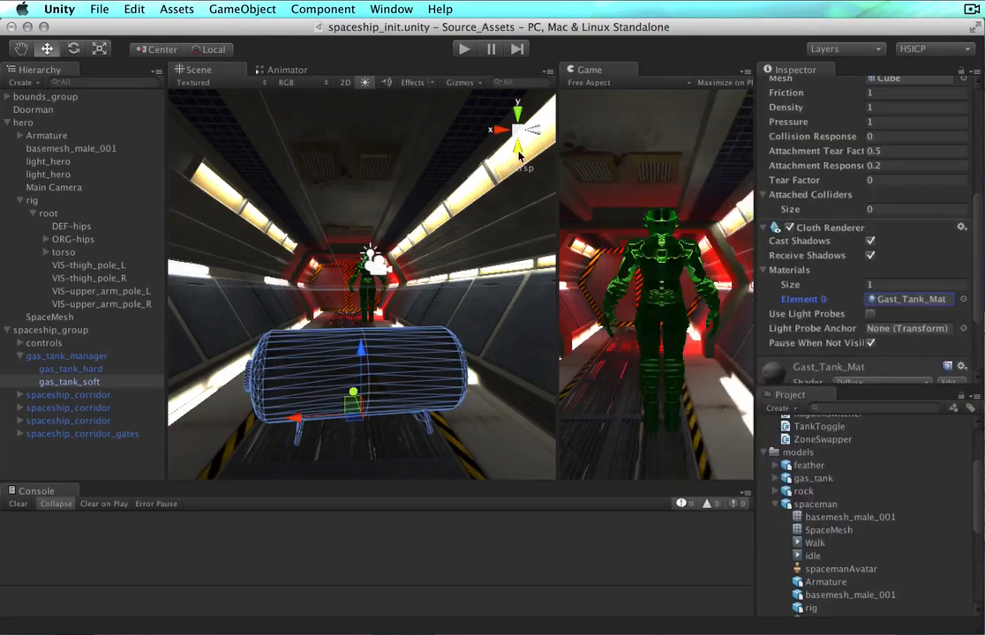
Step: Create a new cube object near the red-lit end of the spaceship corridor
{"action": "scroll", "coordinate": [931, 278], "scroll_direction": "up", "scroll_amount": 5}
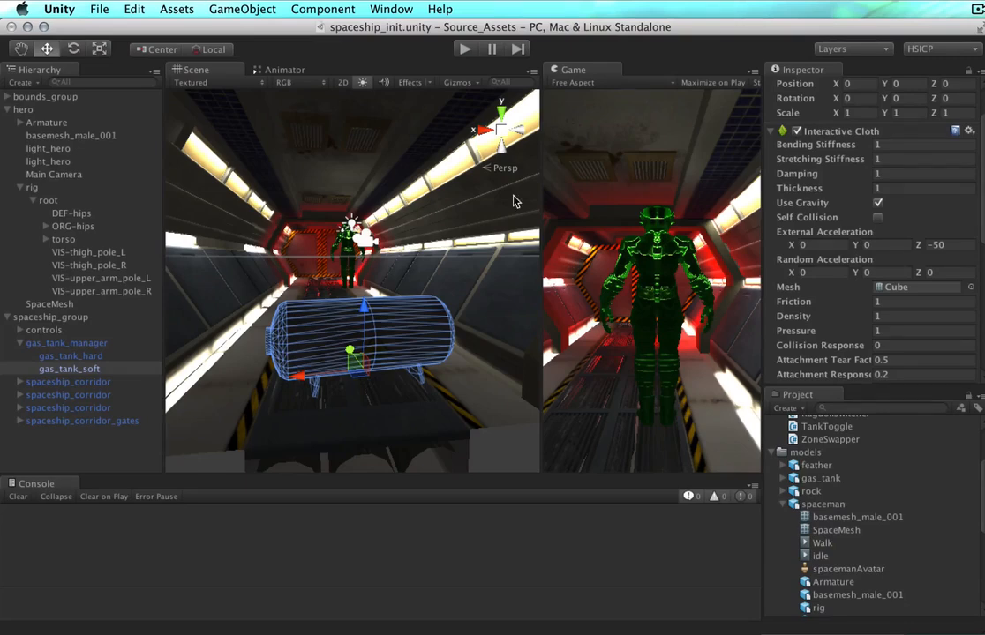
{"action": "scroll", "coordinate": [441, 256], "scroll_direction": "down", "scroll_amount": 5}
{"action": "left_click_drag", "start_coordinate": [245, 359], "coordinate": [586, 464], "text": "alt"}
{"action": "left_click_drag", "start_coordinate": [301, 318], "coordinate": [393, 302]}
{"action": "left_click_drag", "start_coordinate": [302, 348], "coordinate": [497, 190]}
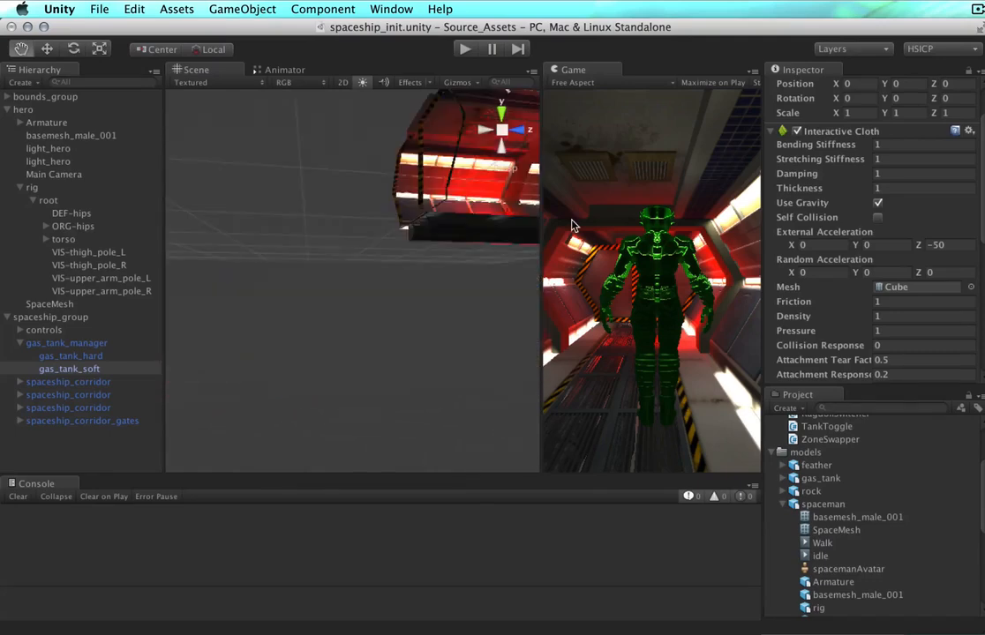
{"action": "left_click", "coordinate": [238, 9]}
{"action": "mouse_move", "coordinate": [243, 45]}
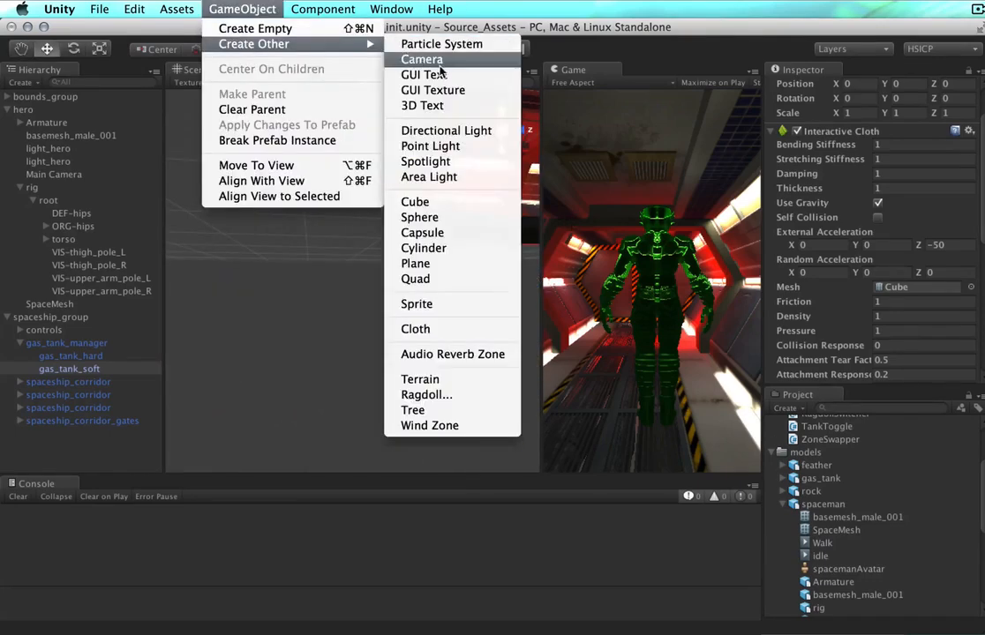
{"action": "left_click", "coordinate": [415, 201]}
Step: Move the cube into the red-lit corridor end and scale it to about 5.05 by 5.05 by 12.24 to fill the passage
{"action": "left_click_drag", "start_coordinate": [528, 199], "coordinate": [483, 207], "text": "alt"}
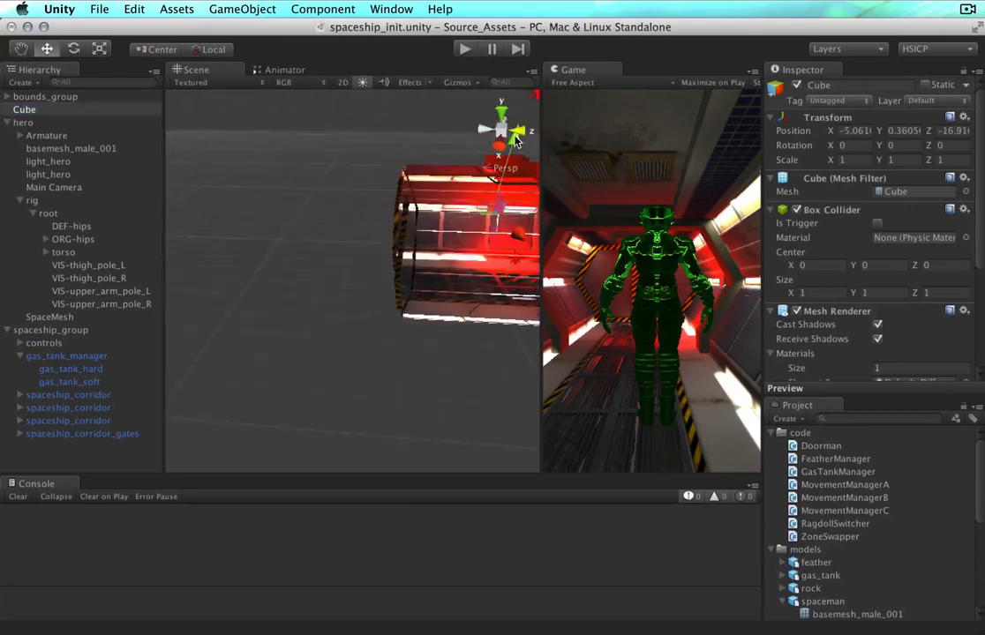
{"action": "left_click", "coordinate": [518, 130]}
{"action": "left_click", "coordinate": [489, 169]}
{"action": "left_click_drag", "start_coordinate": [290, 203], "coordinate": [676, 232]}
{"action": "key", "text": "r"}
{"action": "left_click_drag", "start_coordinate": [291, 221], "coordinate": [578, 353], "text": "alt"}
{"action": "key", "text": "w"}
{"action": "mouse_move", "coordinate": [487, 270]}
{"action": "left_mouse_down"}
{"action": "mouse_move", "coordinate": [565, 284]}
{"action": "mouse_move", "coordinate": [494, 271]}
{"action": "left_mouse_up"}
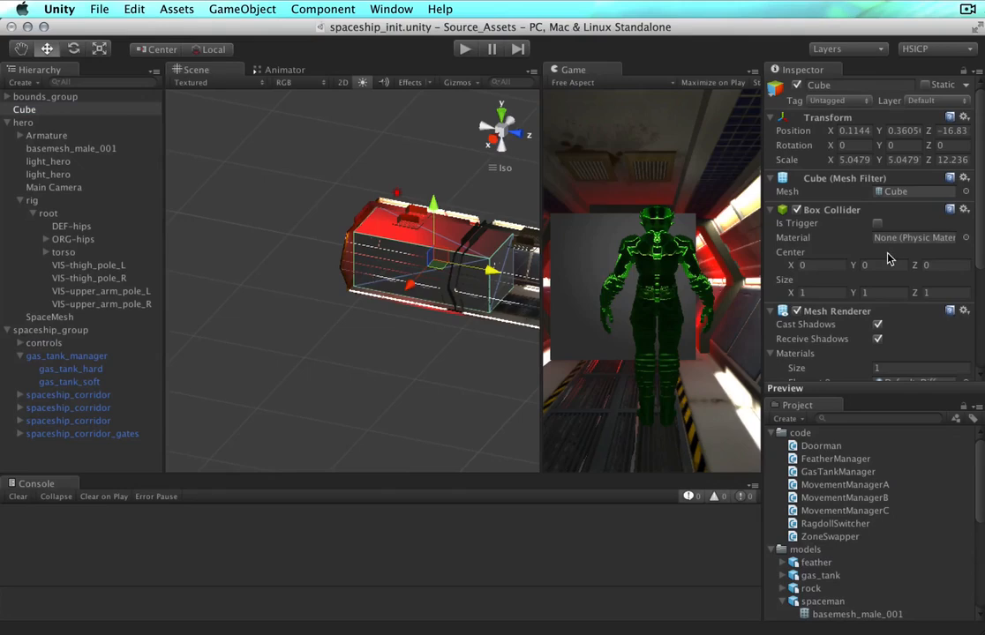
Step: Remove the Mesh Filter and Mesh Renderer from the cube, keeping only its Box Collider
{"action": "scroll", "coordinate": [851, 214], "scroll_direction": "down", "scroll_amount": 2}
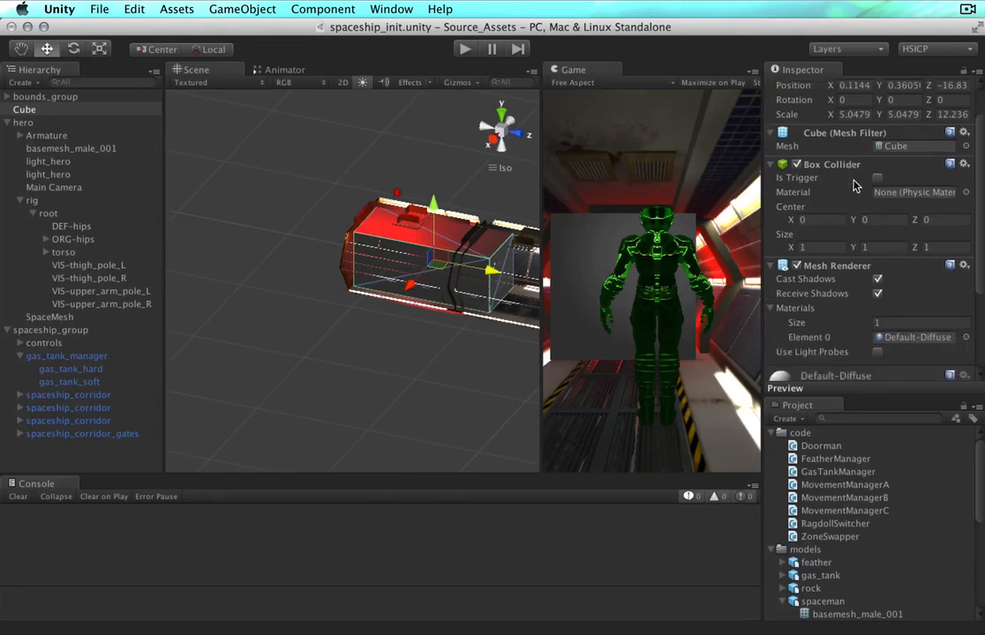
{"action": "right_click", "coordinate": [853, 134]}
{"action": "left_click", "coordinate": [901, 167]}
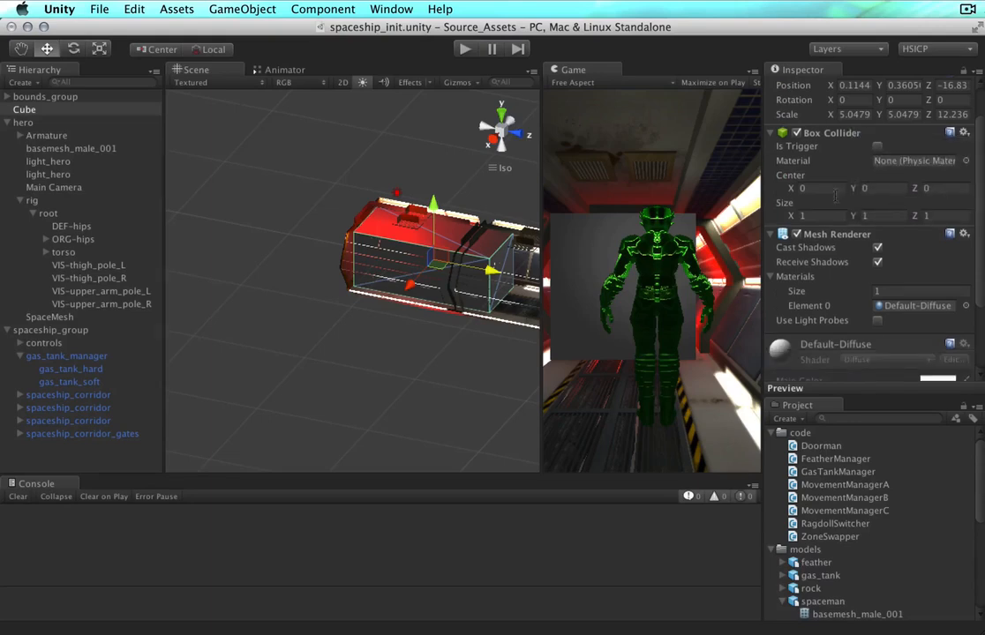
{"action": "right_click", "coordinate": [825, 235]}
{"action": "left_click", "coordinate": [869, 271]}
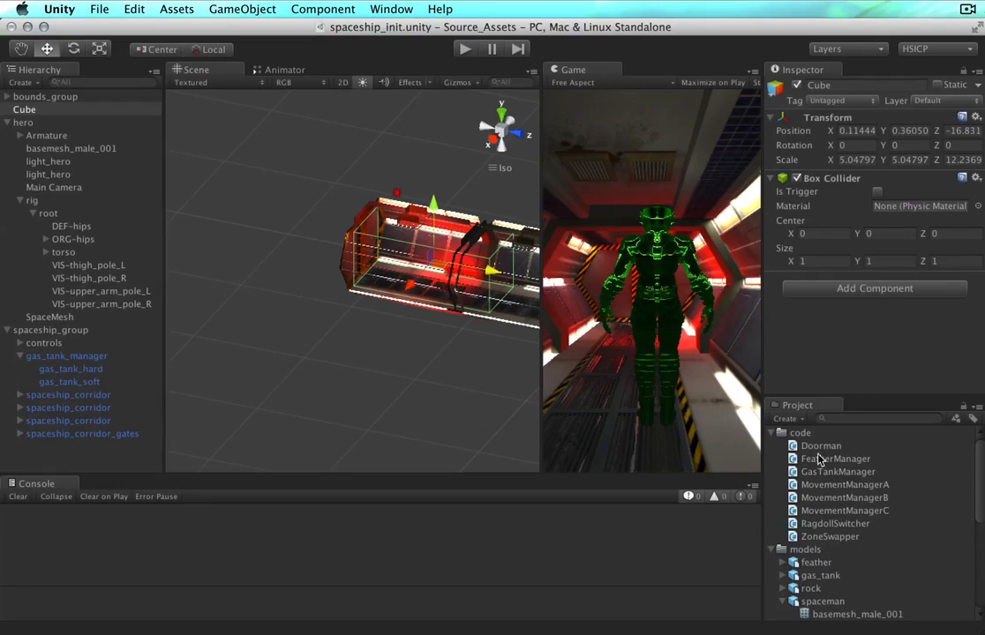
Step: Attach the Doorman script to the cube and rename the object Doorman
{"action": "left_click_drag", "start_coordinate": [817, 449], "coordinate": [44, 114]}
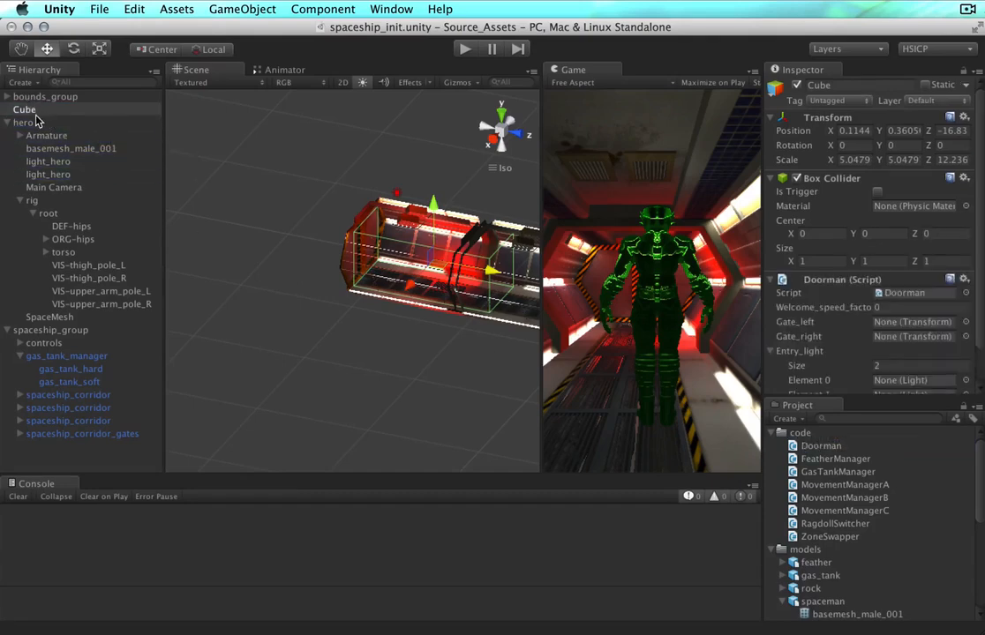
{"action": "left_click", "coordinate": [839, 86]}
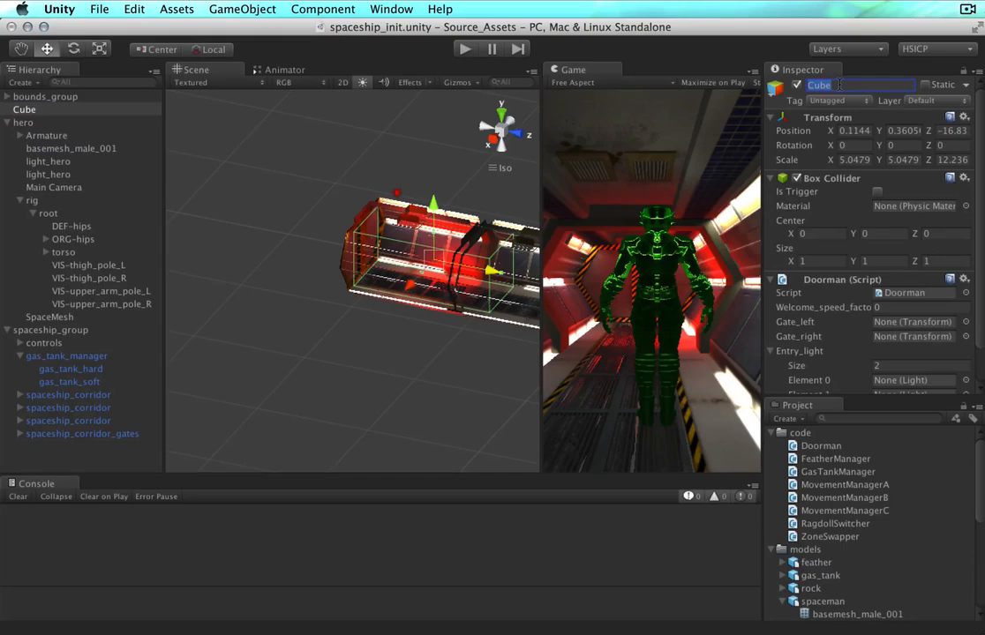
{"action": "type", "text": "Doorman"}
{"action": "key", "text": "Return"}
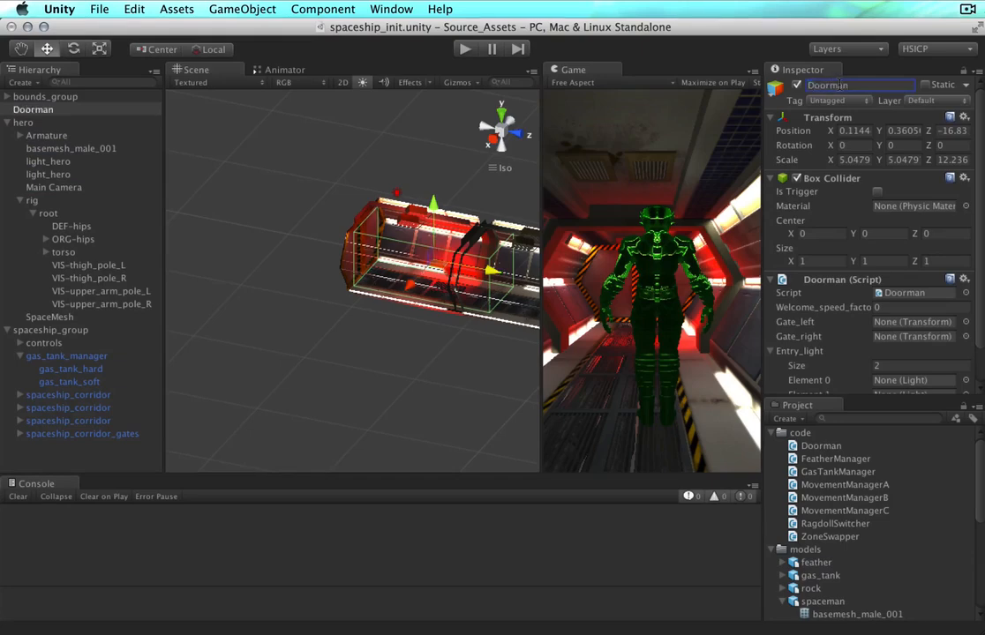
Step: Assign the scene's gate_left transform to the Doorman script's Gate_left property
{"action": "scroll", "coordinate": [883, 308], "scroll_direction": "down", "scroll_amount": 2}
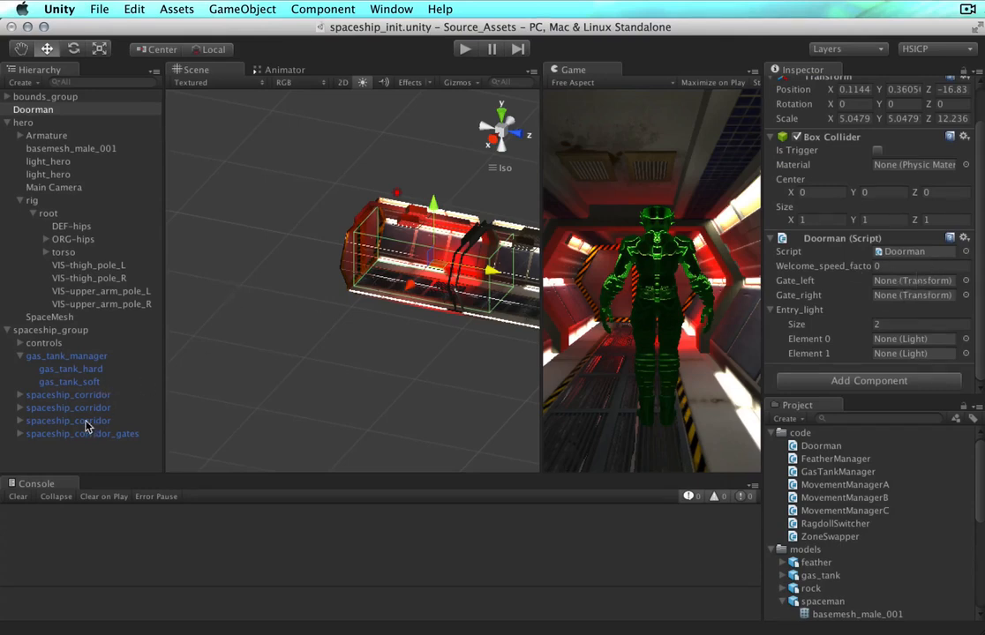
{"action": "left_click", "coordinate": [965, 281]}
{"action": "type", "text": "gate"}
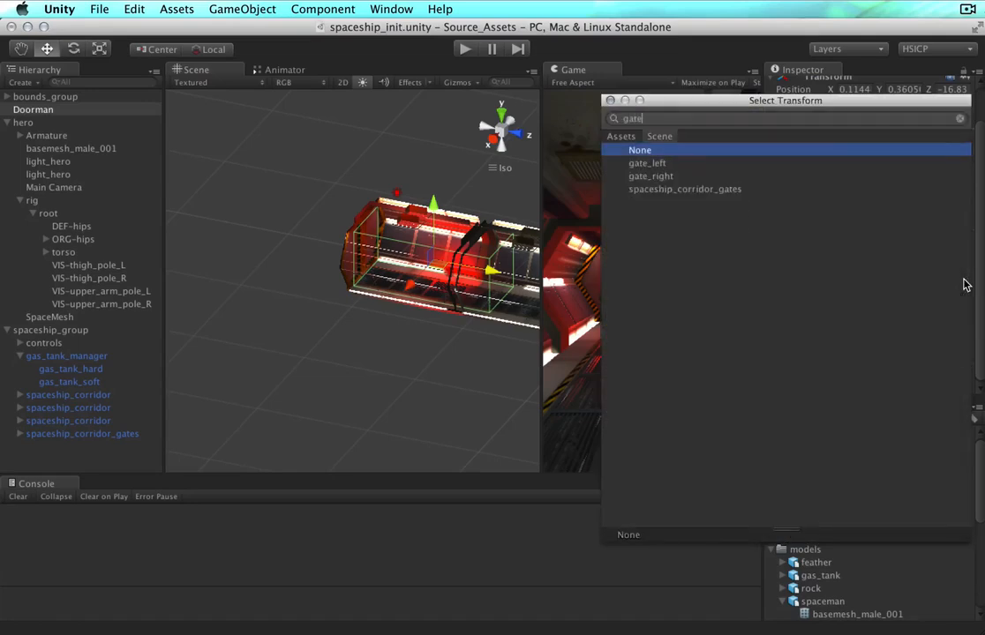
{"action": "key", "text": "Down"}
{"action": "key", "text": "Return"}
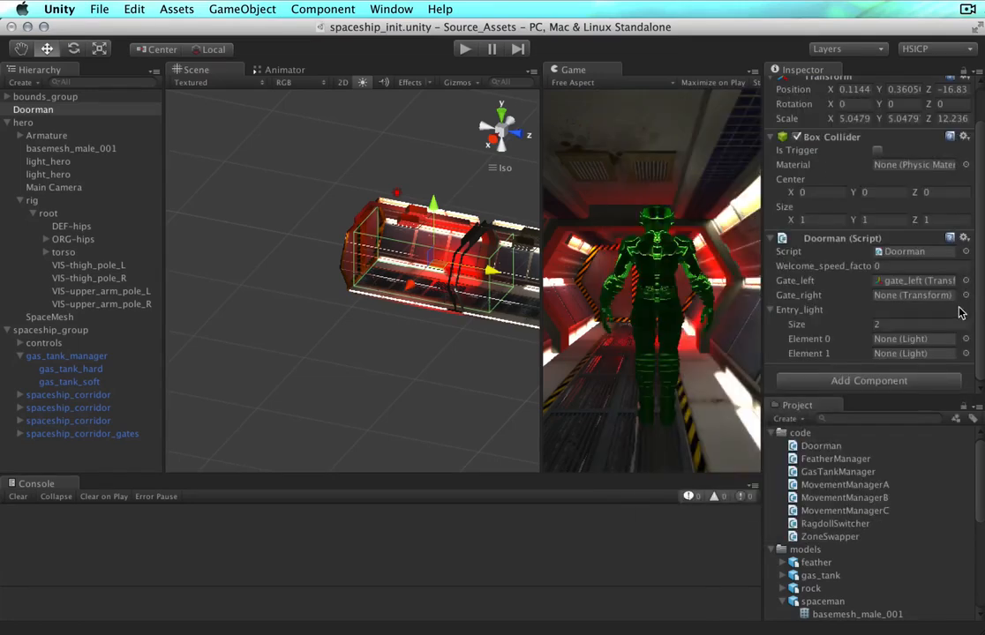
Step: Assign the scene's gate_right transform to the Doorman script's Gate_right property
{"action": "left_click", "coordinate": [965, 296]}
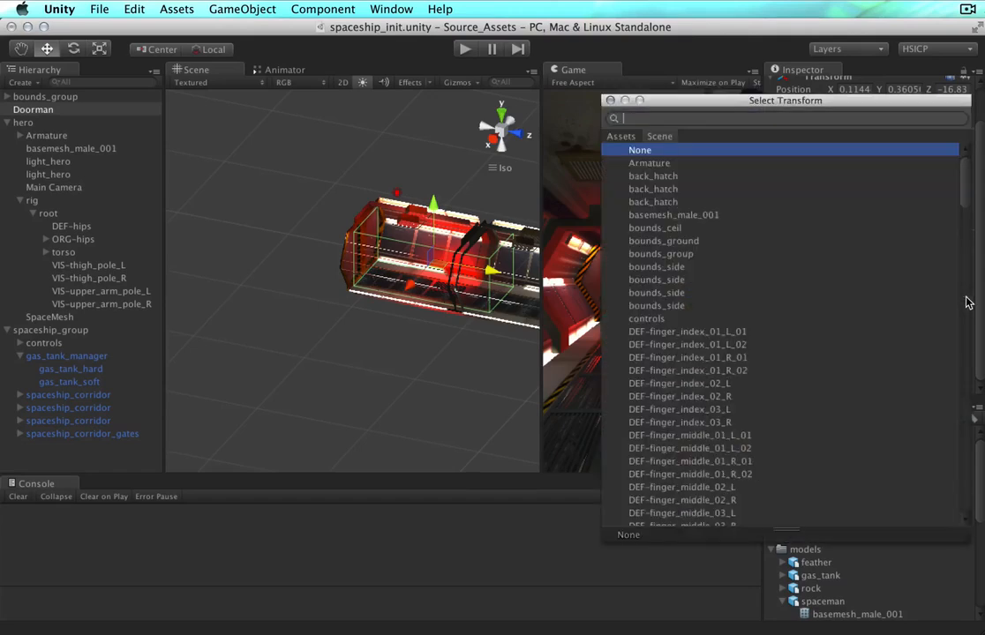
{"action": "type", "text": "gate"}
{"action": "key", "text": "Down"}
{"action": "key", "text": "Down"}
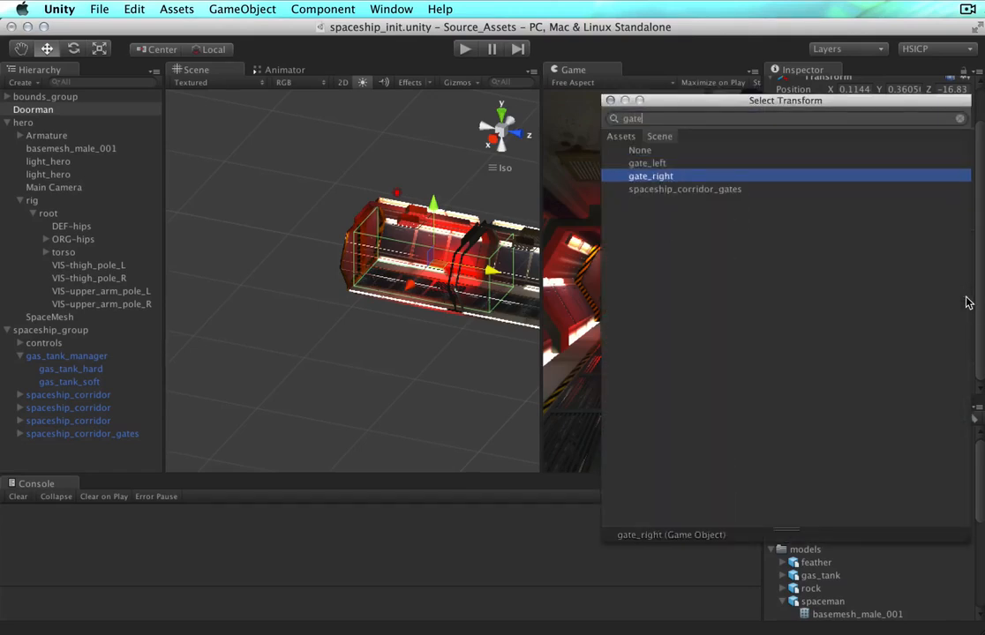
{"action": "key", "text": "Return"}
{"action": "scroll", "coordinate": [485, 278], "scroll_direction": "up", "scroll_amount": 3}
{"action": "left_click_drag", "start_coordinate": [486, 279], "coordinate": [402, 350], "text": "alt"}
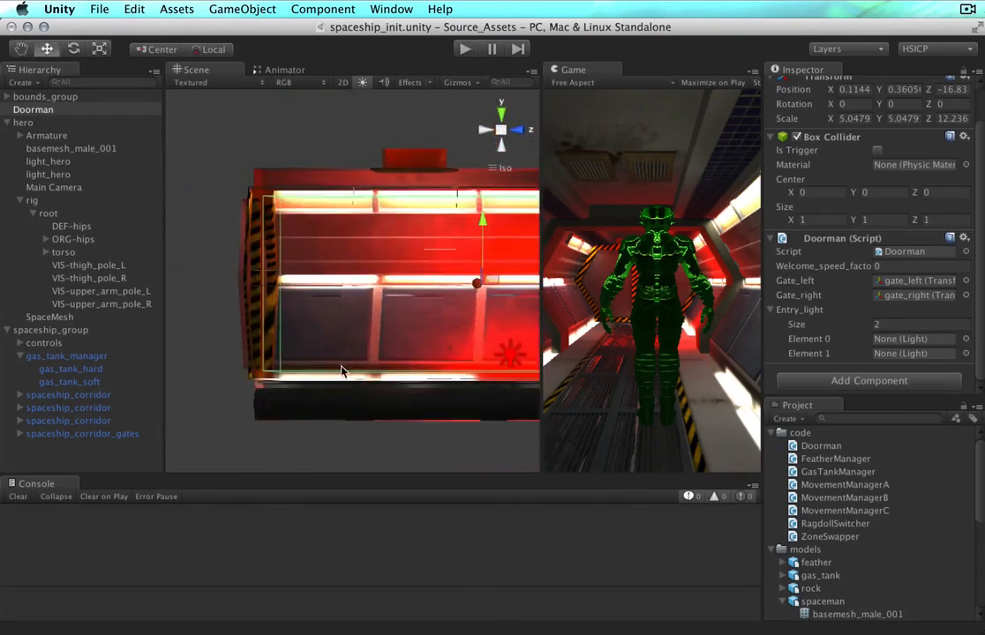
{"action": "middle_click_drag", "start_coordinate": [430, 350], "coordinate": [350, 355]}
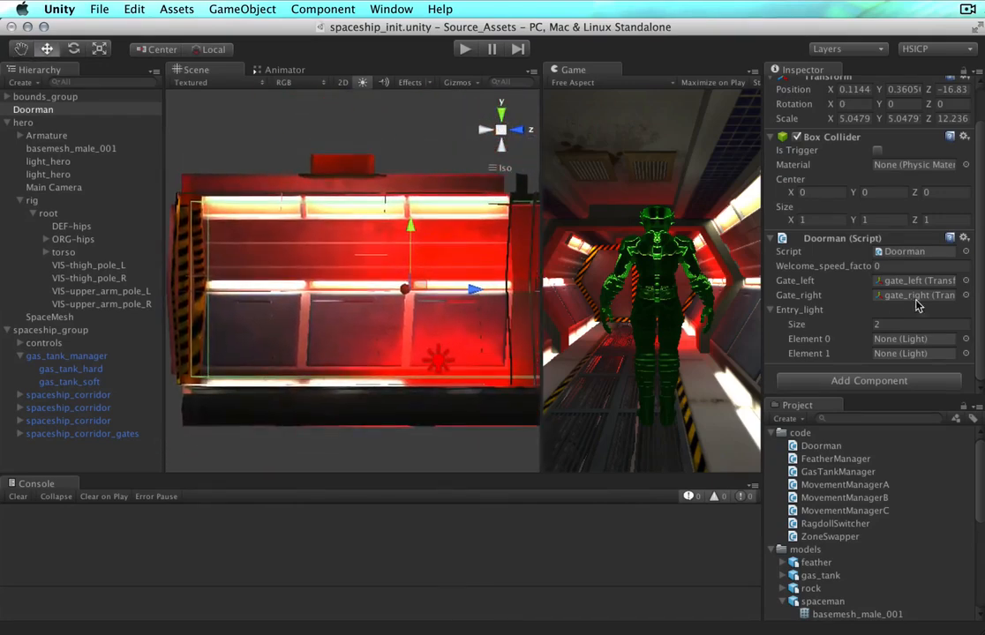
Step: Assign the two entry_light objects to the Doorman script's Entry_light elements 0 and 1, and set its welcome speed factor to 1
{"action": "scroll", "coordinate": [374, 166], "scroll_direction": "up", "scroll_amount": 1}
{"action": "middle_click_drag", "start_coordinate": [374, 166], "coordinate": [364, 260]}
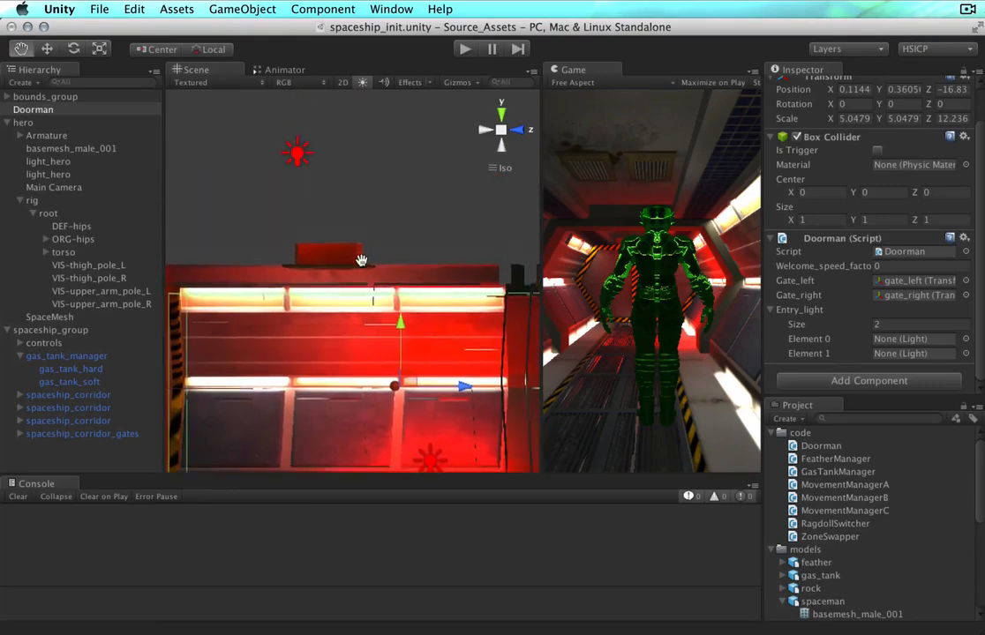
{"action": "left_click", "coordinate": [297, 154]}
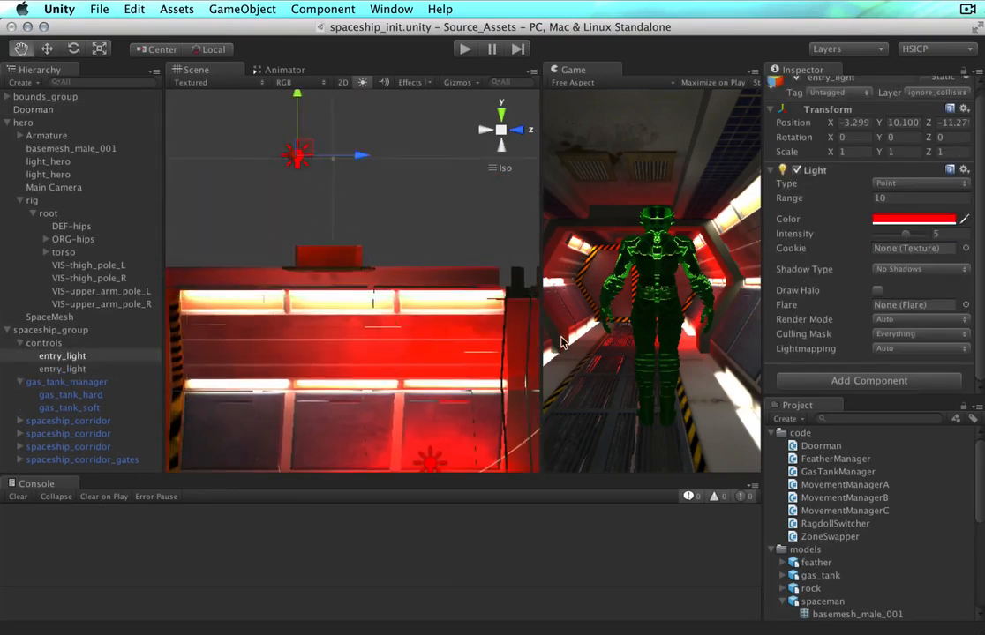
{"action": "left_click", "coordinate": [42, 111]}
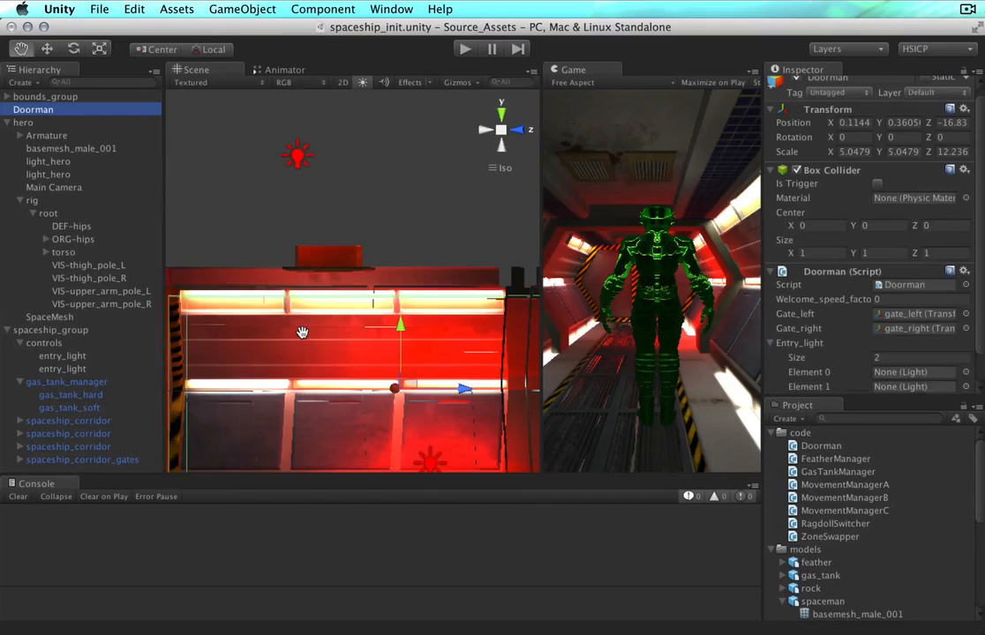
{"action": "middle_click_drag", "start_coordinate": [301, 330], "coordinate": [262, 293]}
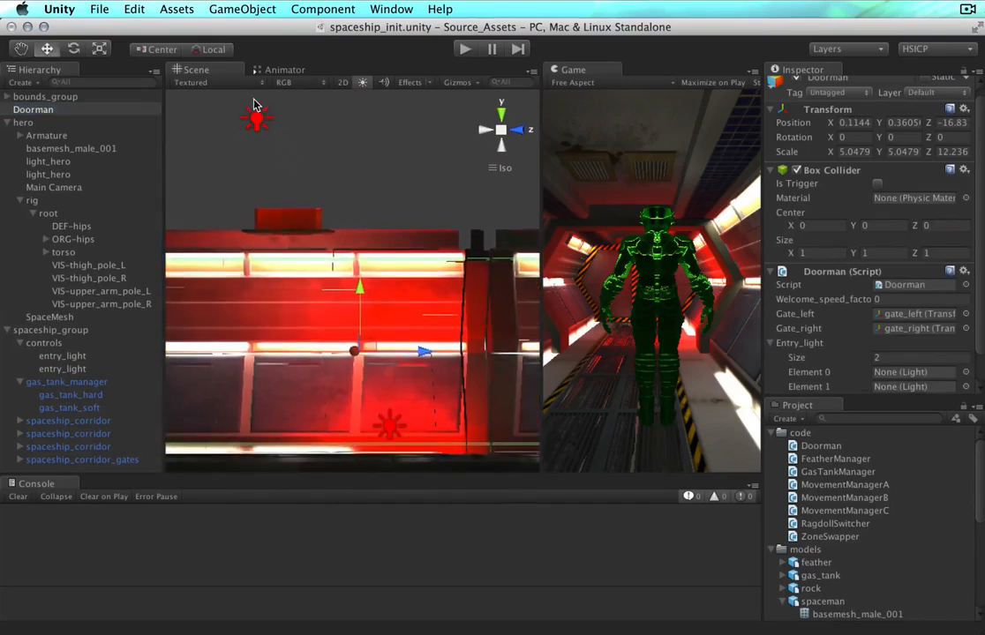
{"action": "left_click_drag", "start_coordinate": [75, 359], "coordinate": [880, 371]}
{"action": "left_click_drag", "start_coordinate": [75, 373], "coordinate": [899, 357]}
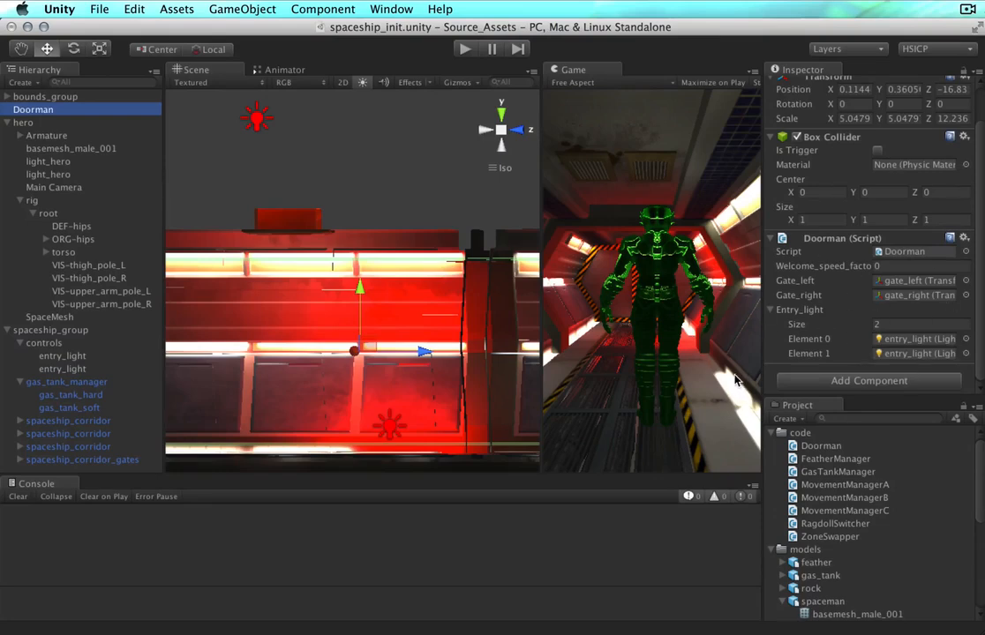
{"action": "left_click", "coordinate": [885, 265]}
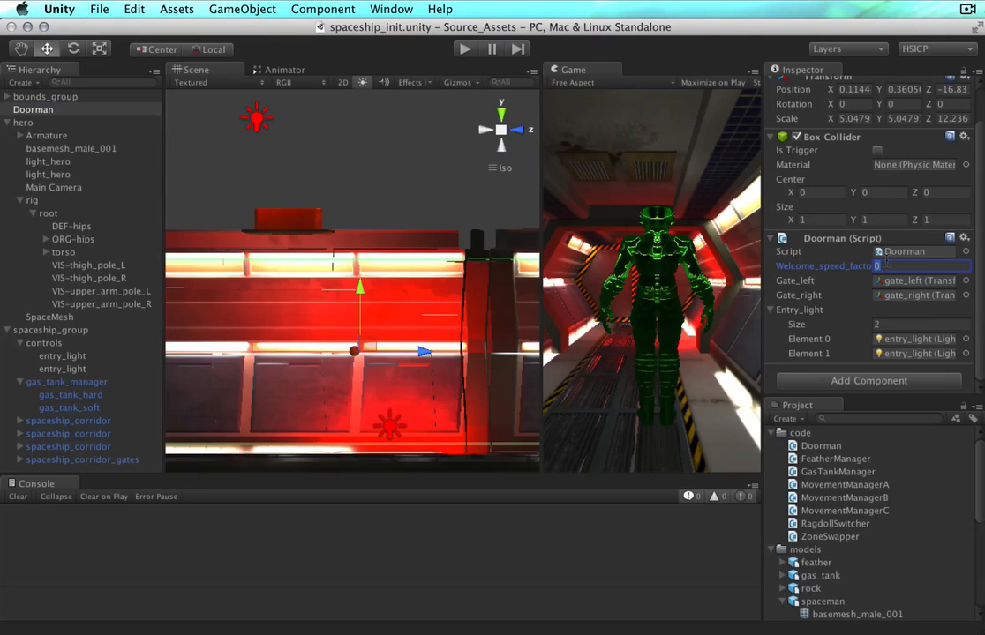
{"action": "type", "text": "1"}
Step: Open the Doorman script in MonoDevelop and review its trigger enter and exit handlers and the GateAccess coroutine
{"action": "double_click", "coordinate": [916, 252]}
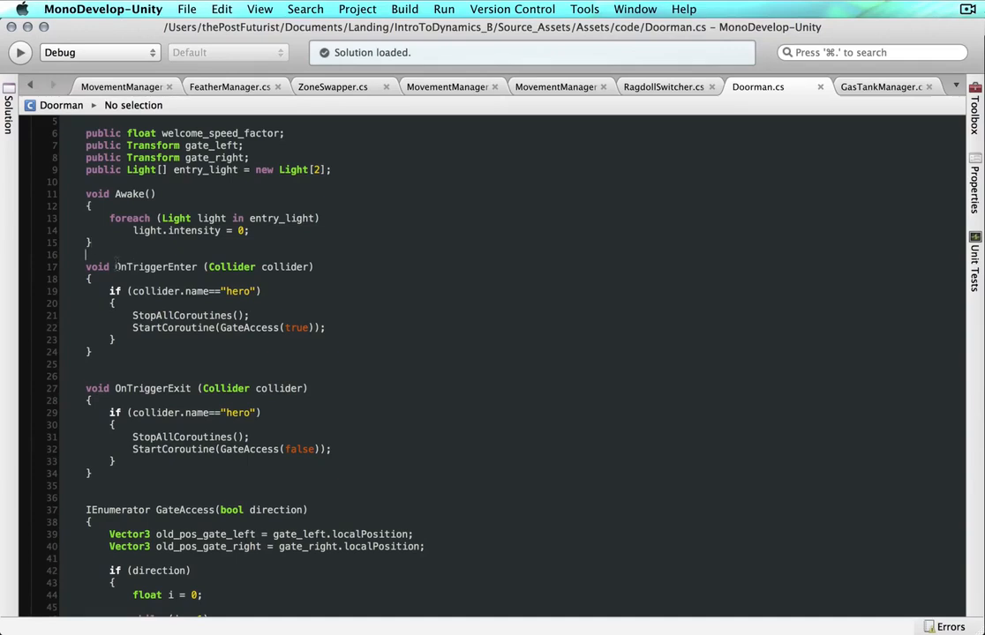
{"action": "left_click", "coordinate": [116, 266]}
{"action": "left_click", "coordinate": [125, 388]}
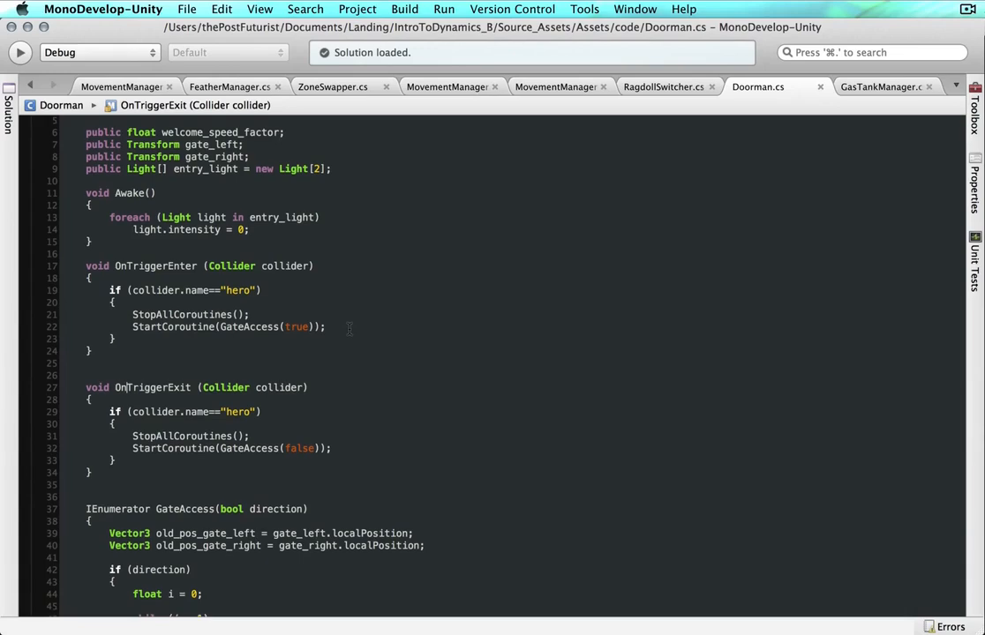
{"action": "scroll", "coordinate": [347, 327], "scroll_direction": "down", "scroll_amount": 3}
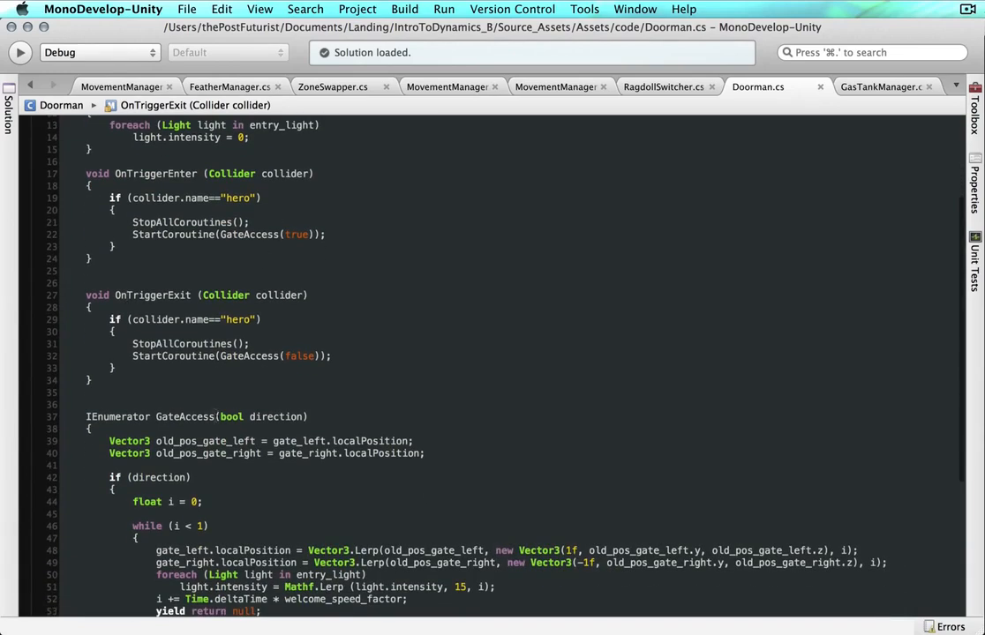
{"action": "scroll", "coordinate": [283, 473], "scroll_direction": "down", "scroll_amount": 8}
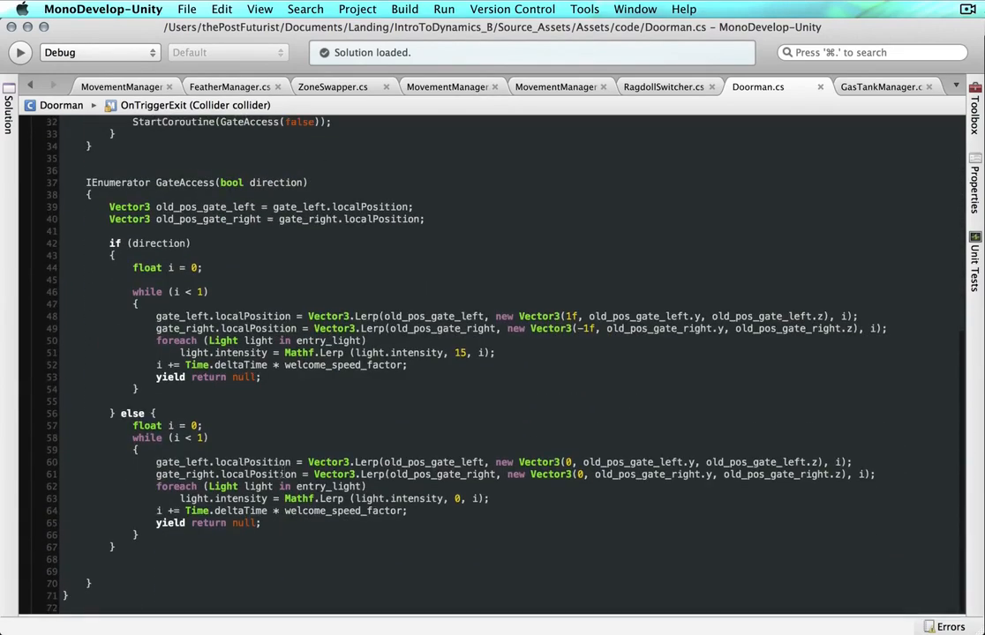
{"action": "scroll", "coordinate": [254, 214], "scroll_direction": "up", "scroll_amount": 4}
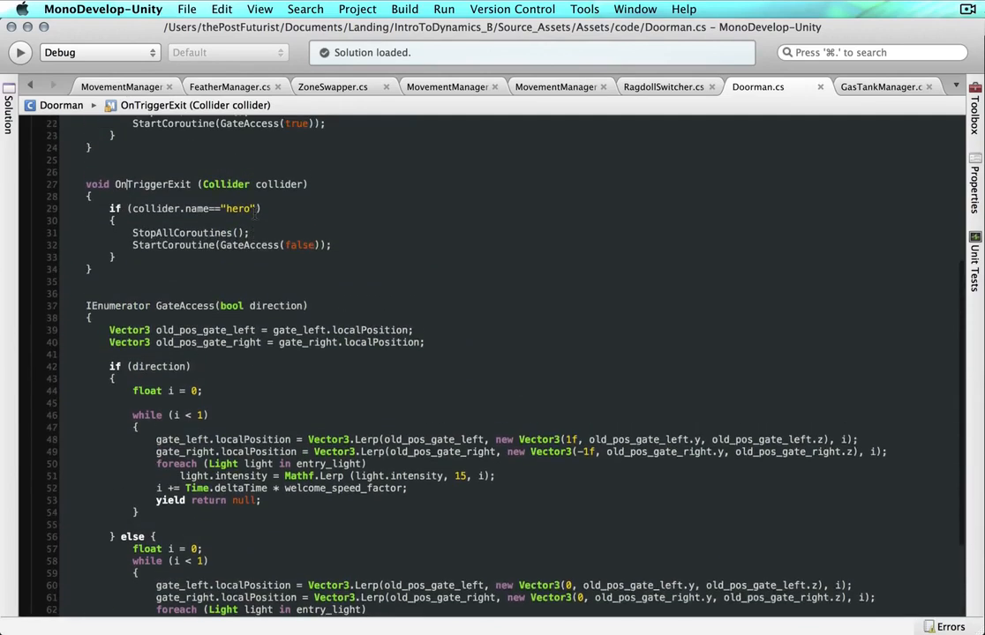
{"action": "scroll", "coordinate": [254, 213], "scroll_direction": "up", "scroll_amount": 2}
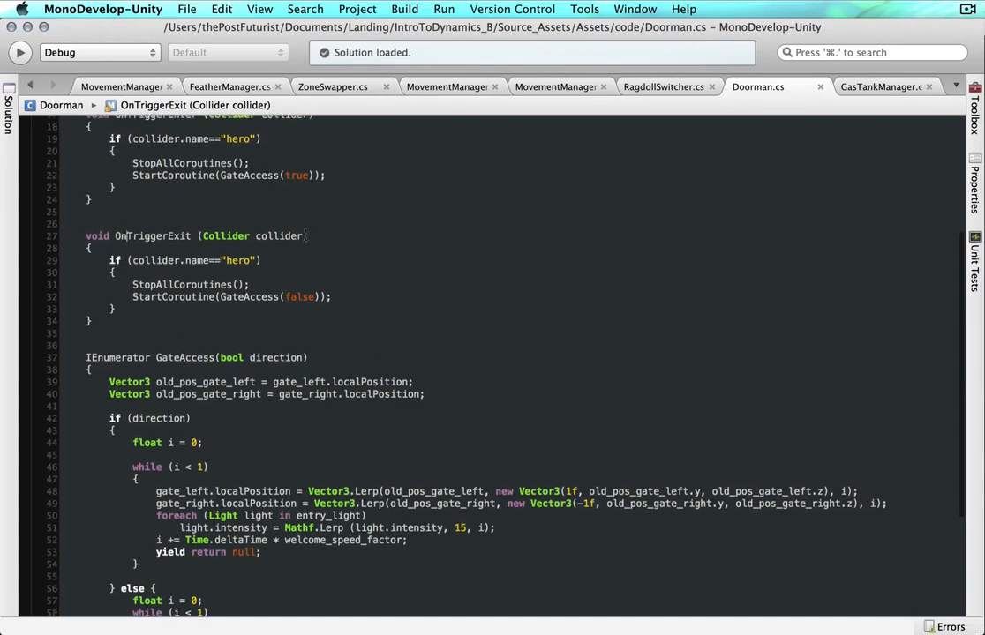
{"action": "scroll", "coordinate": [280, 206], "scroll_direction": "up", "scroll_amount": 3}
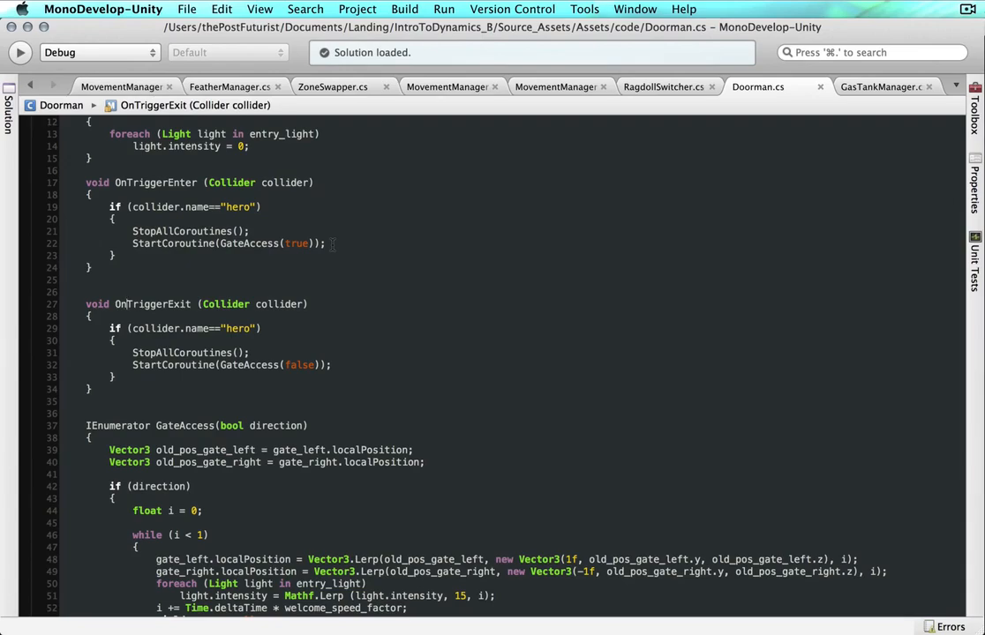
Step: Switch back to Unity and add a Box Collider component to the hero
{"action": "key", "text": "super+Tab"}
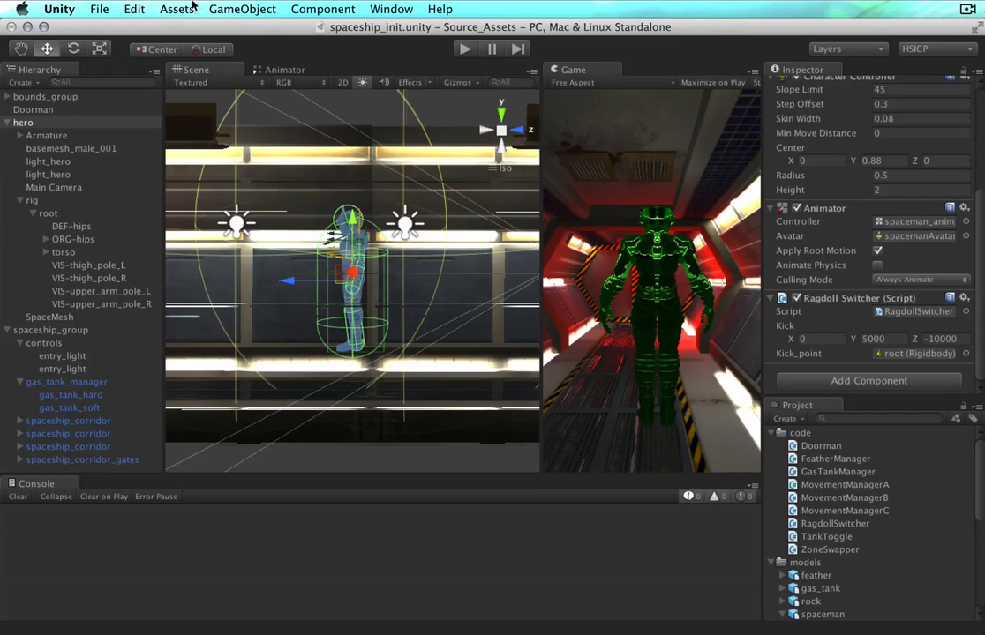
{"action": "left_click", "coordinate": [287, 9]}
{"action": "mouse_move", "coordinate": [351, 74]}
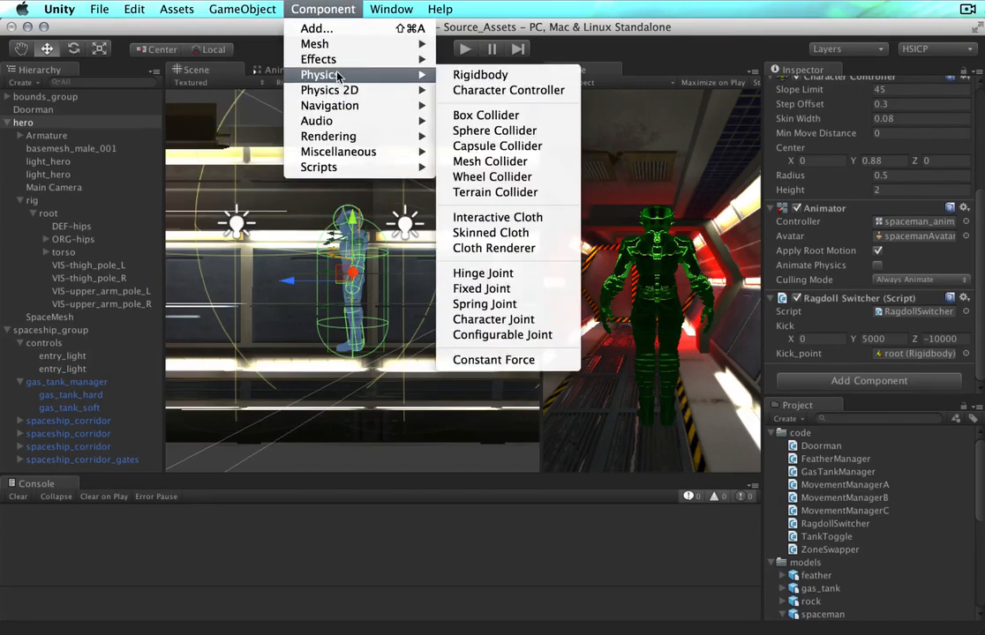
{"action": "left_click", "coordinate": [526, 115]}
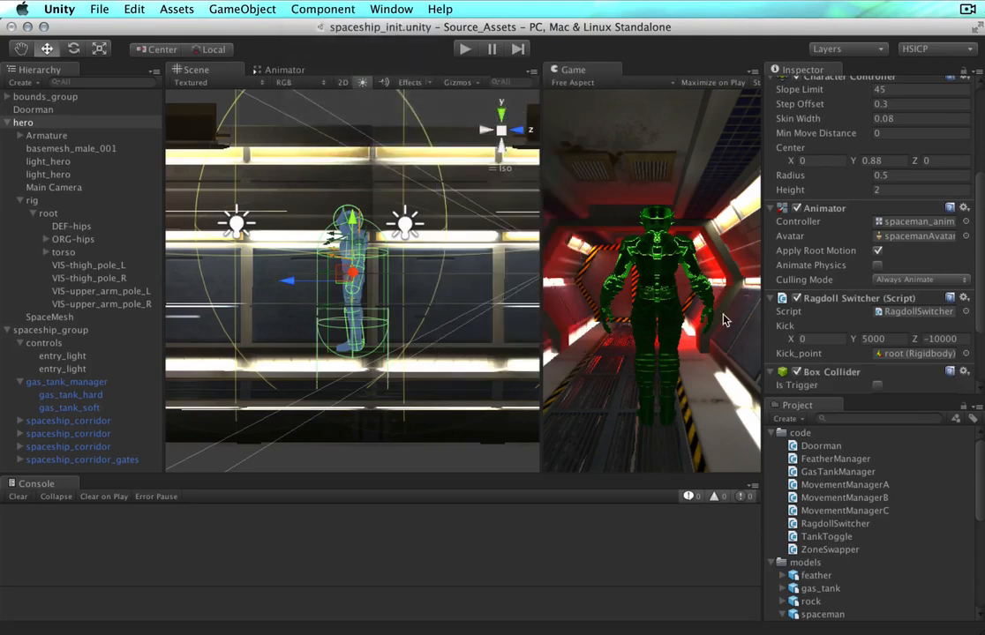
Step: Size the hero's Box Collider to 2 on X, Y and Z and raise its center to Y 0.94
{"action": "scroll", "coordinate": [860, 308], "scroll_direction": "down", "scroll_amount": 3}
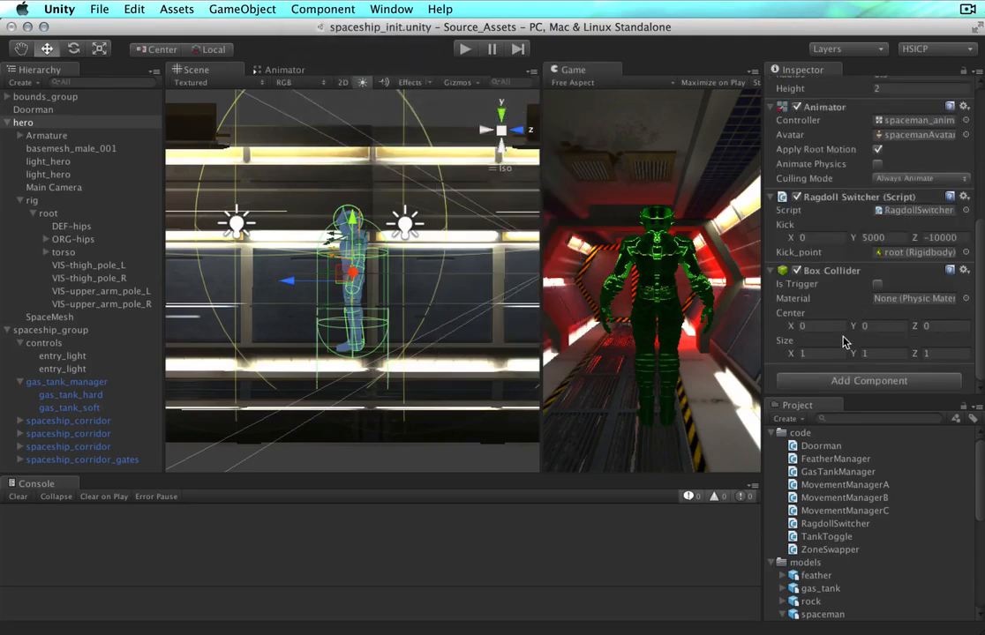
{"action": "left_click_drag", "start_coordinate": [853, 326], "coordinate": [885, 330]}
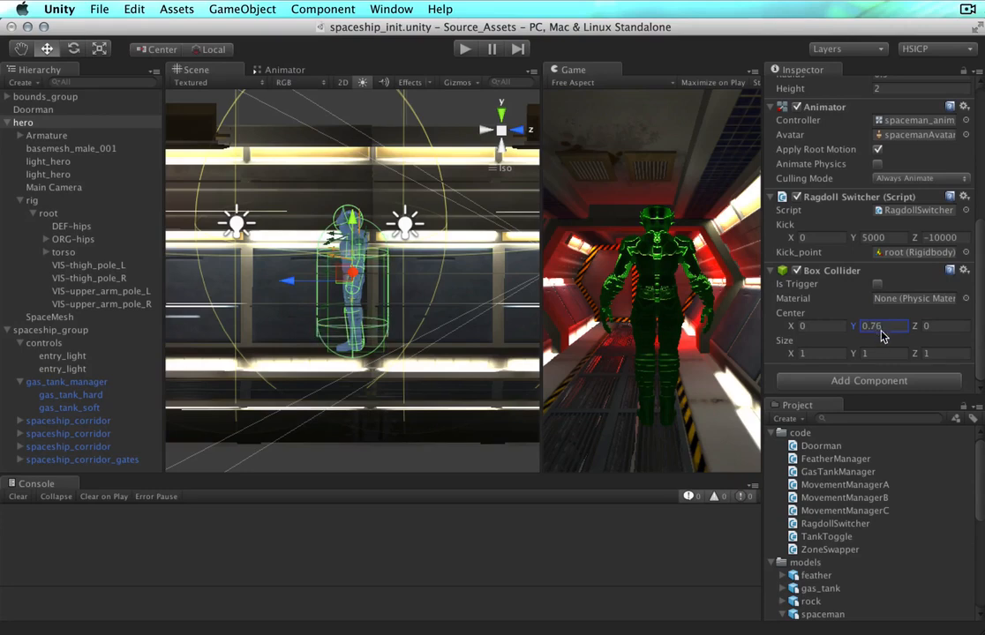
{"action": "left_click", "coordinate": [807, 353]}
{"action": "type", "text": "2"}
{"action": "key", "text": "Tab"}
{"action": "type", "text": "2"}
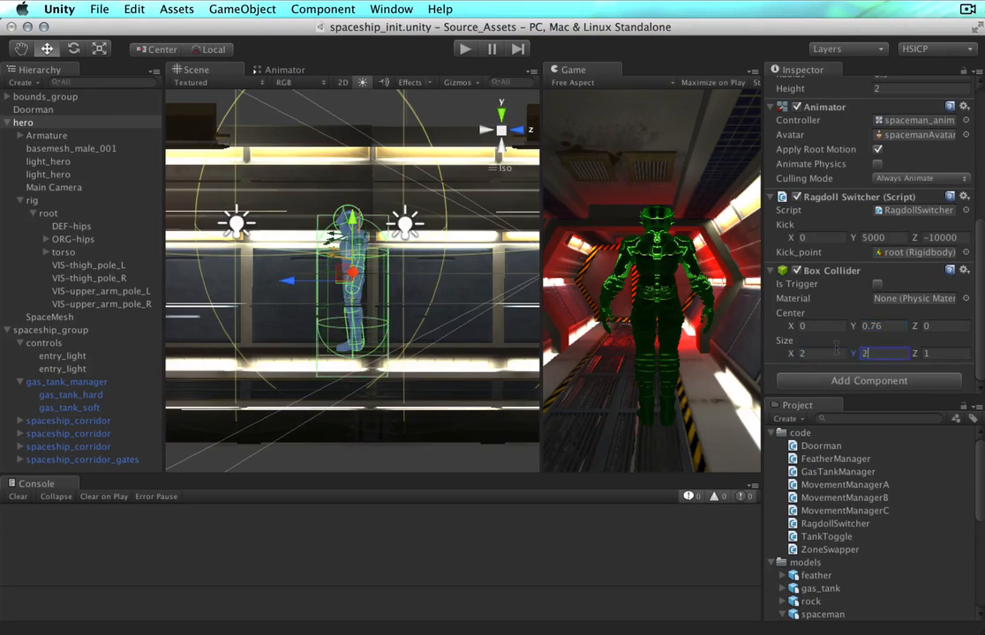
{"action": "key", "text": "Tab"}
{"action": "type", "text": "2"}
{"action": "left_click_drag", "start_coordinate": [381, 324], "coordinate": [321, 288], "text": "alt"}
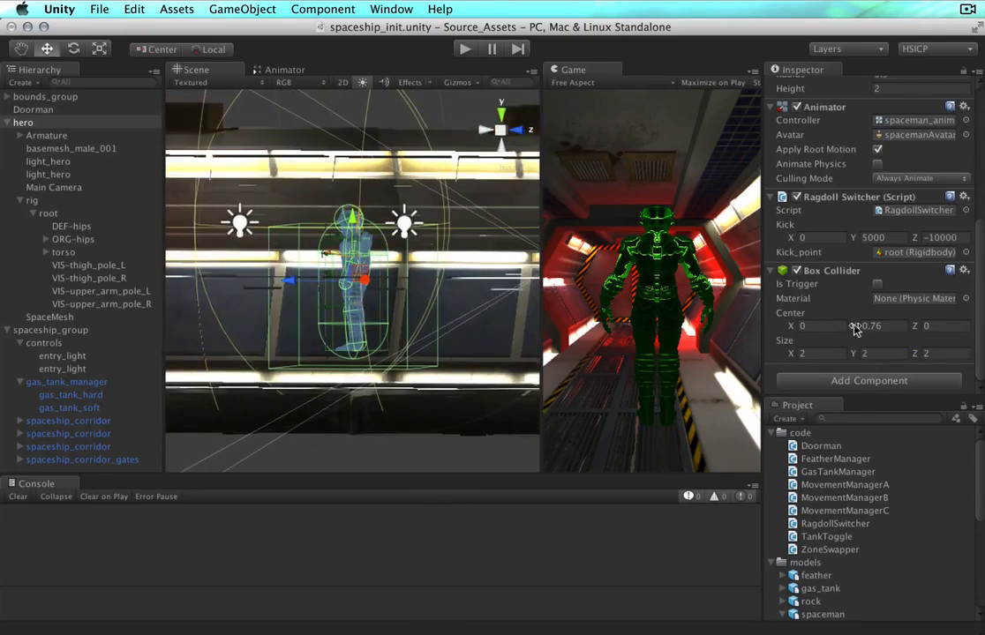
{"action": "left_click_drag", "start_coordinate": [854, 327], "coordinate": [871, 328]}
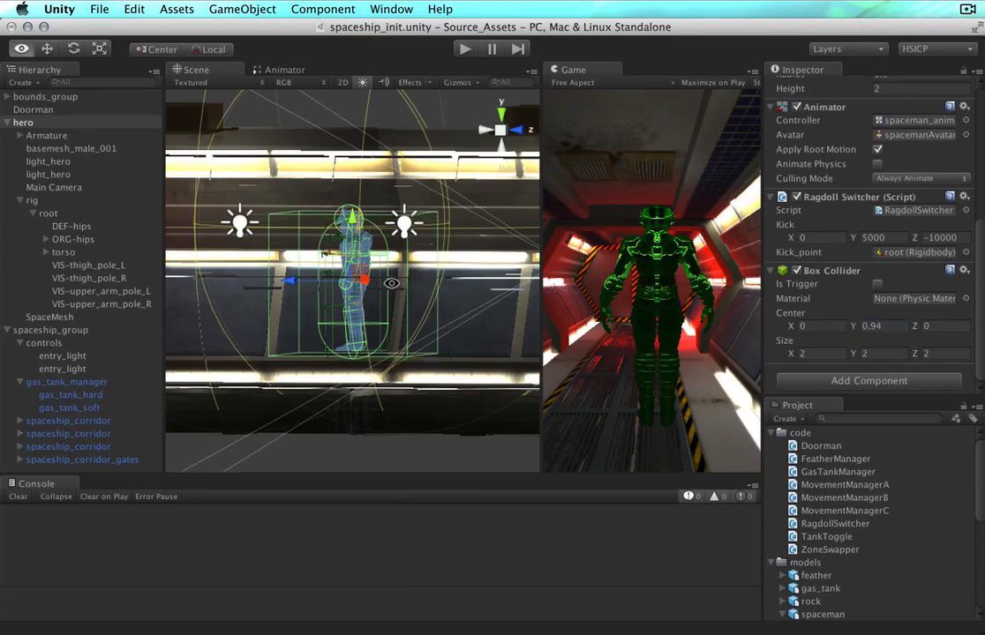
{"action": "left_click_drag", "start_coordinate": [272, 392], "coordinate": [264, 429], "text": "alt"}
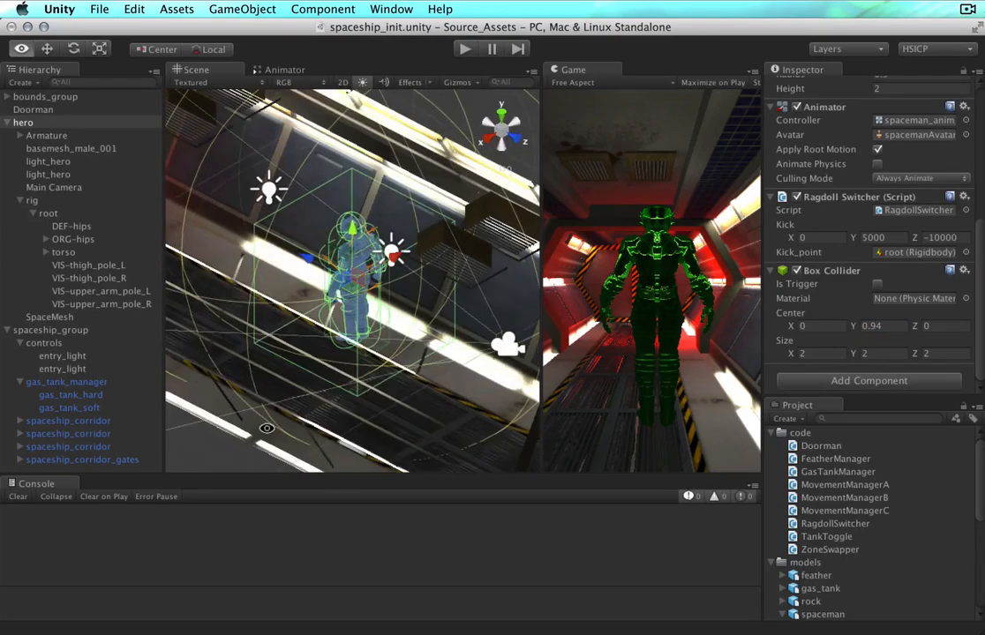
Step: Make the hero's Box Collider a trigger and attach the TankToggle script to the hero
{"action": "left_click", "coordinate": [877, 284]}
{"action": "left_click_drag", "start_coordinate": [394, 293], "coordinate": [543, 187], "text": "alt"}
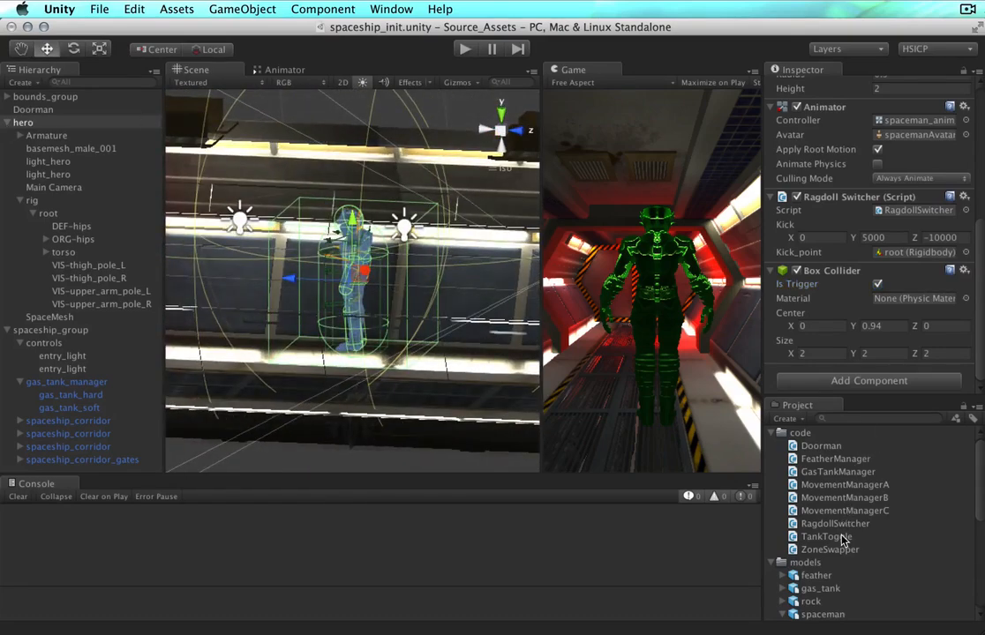
{"action": "left_click_drag", "start_coordinate": [841, 540], "coordinate": [29, 123]}
{"action": "scroll", "coordinate": [889, 317], "scroll_direction": "down", "scroll_amount": 1}
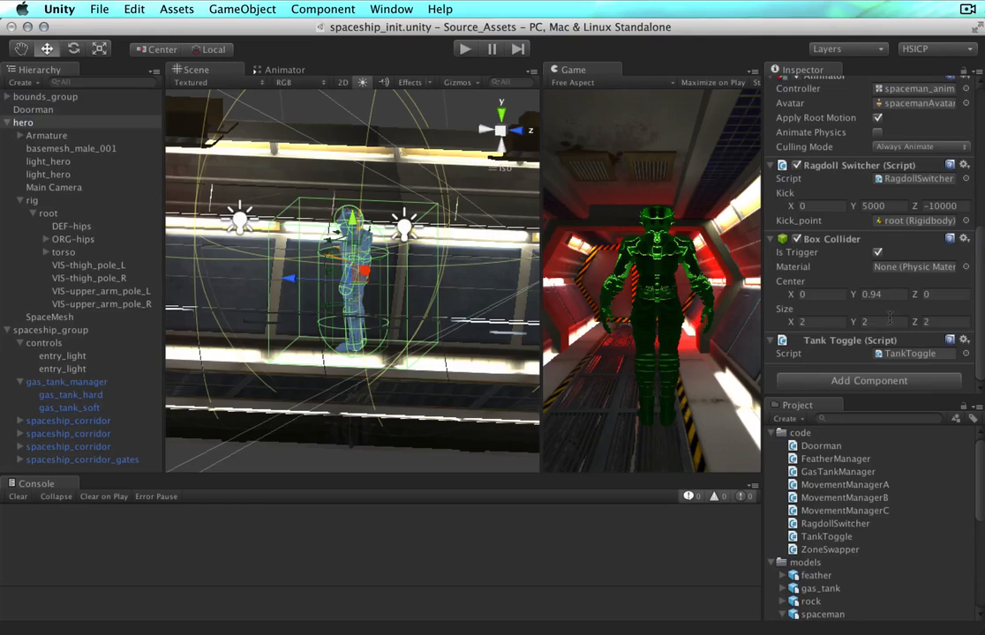
Step: Make the Doorman object's Box Collider a trigger and save the scene
{"action": "left_click", "coordinate": [35, 109]}
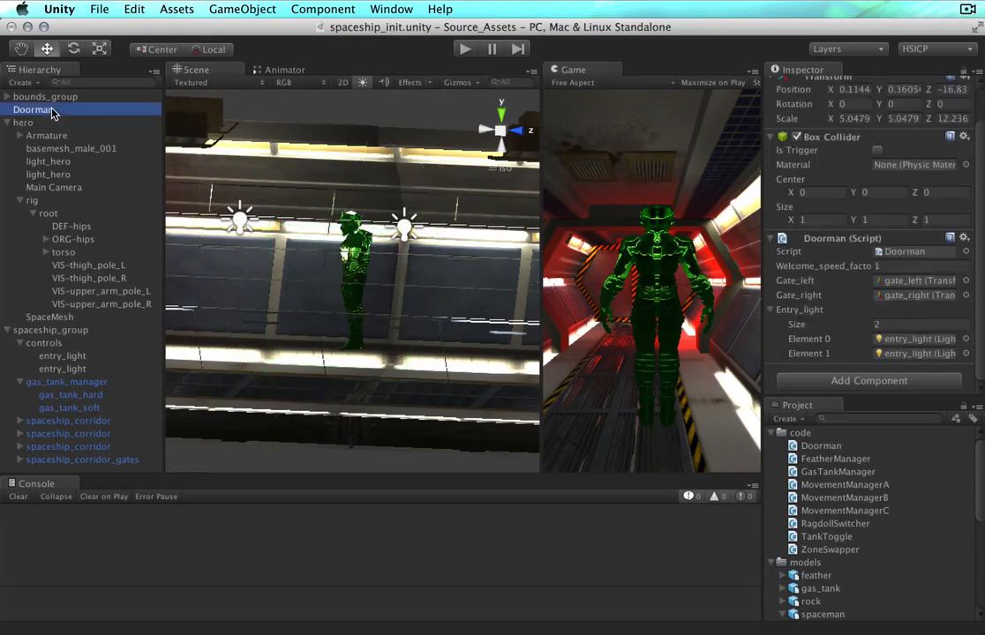
{"action": "left_click", "coordinate": [878, 152]}
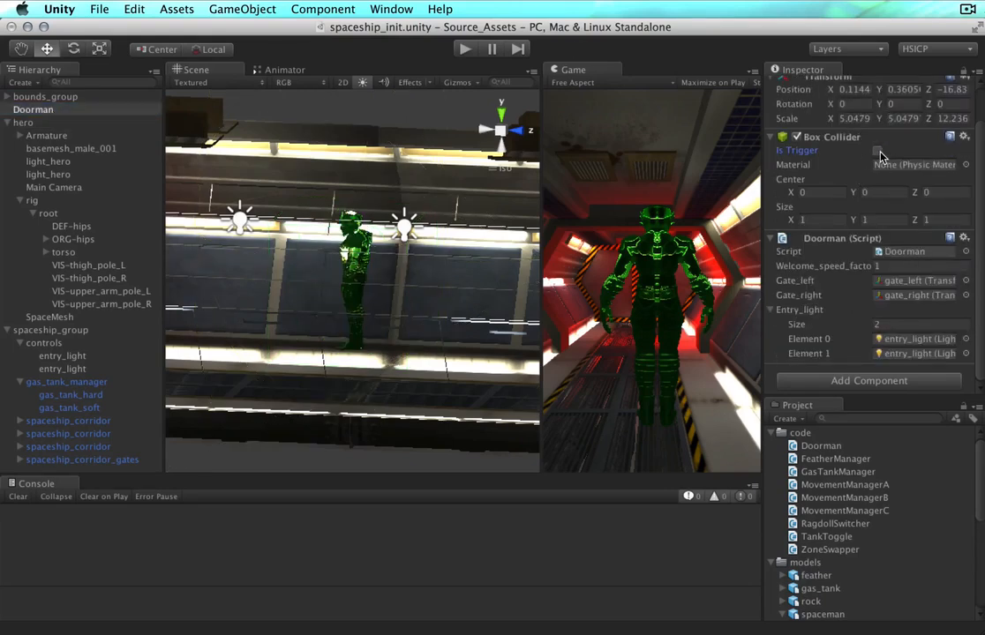
{"action": "left_click", "coordinate": [878, 152]}
{"action": "key", "text": "super+s"}
Step: Run the scene in play mode to test the gates and entry lights, and stop it
{"action": "key", "text": "super+p"}
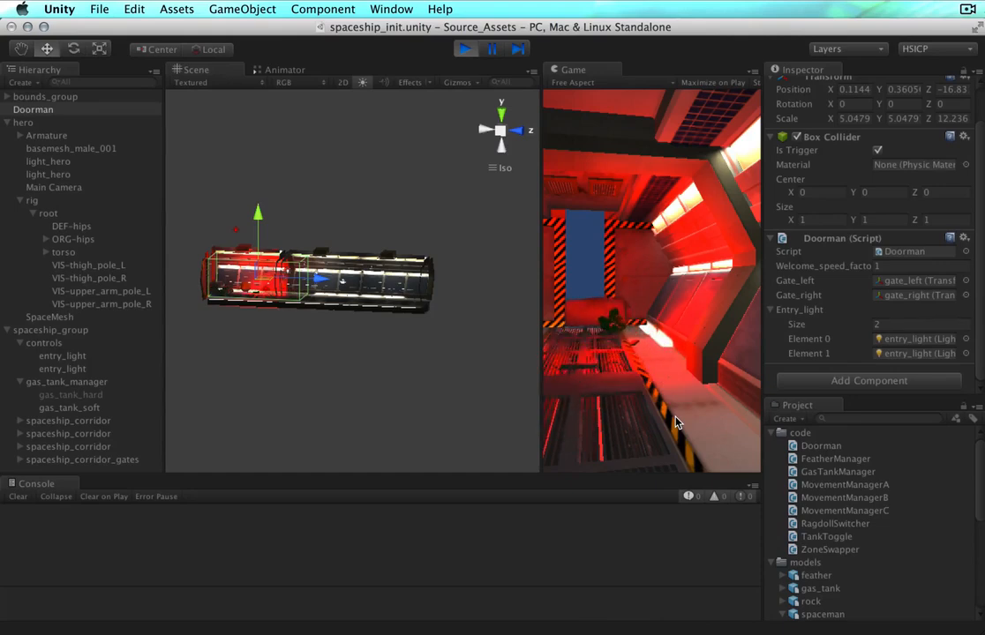
{"action": "key", "text": "super+p"}
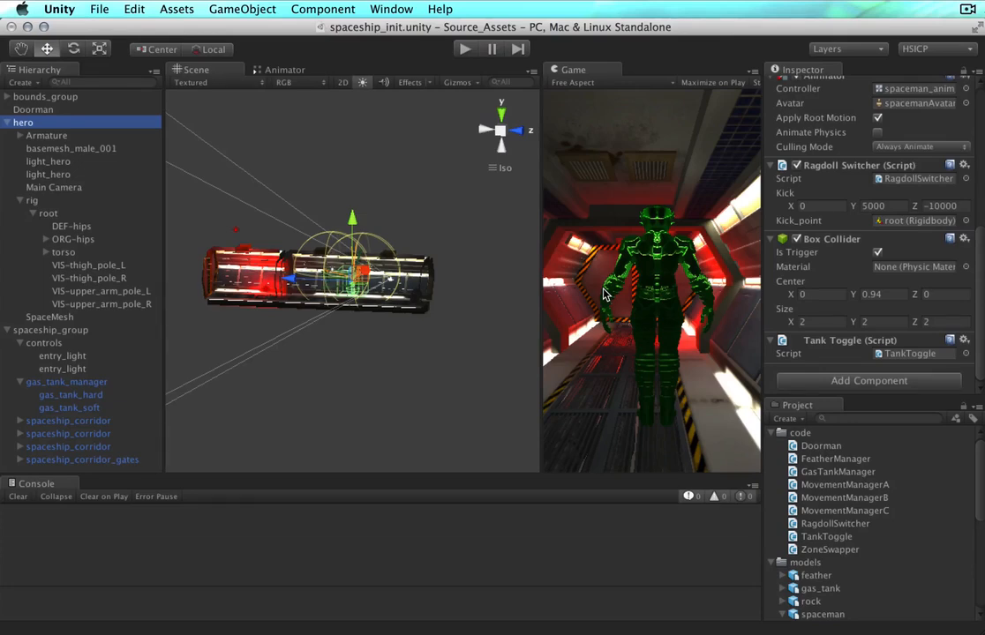
{"action": "scroll", "coordinate": [509, 289], "scroll_direction": "up", "scroll_amount": 3}
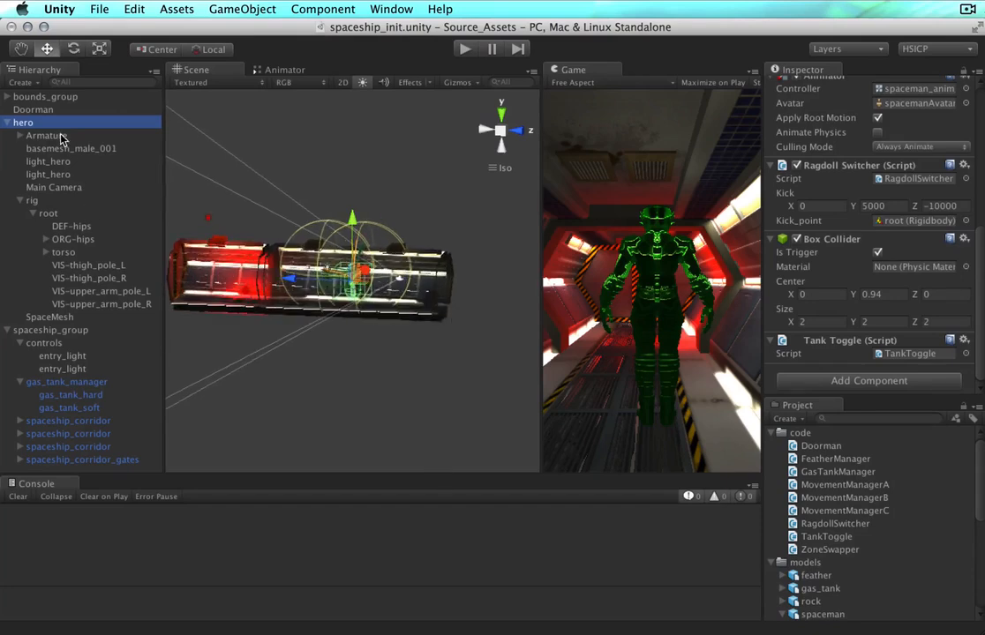
Step: Set the background color of the hero's Main Camera to black
{"action": "left_click", "coordinate": [7, 121]}
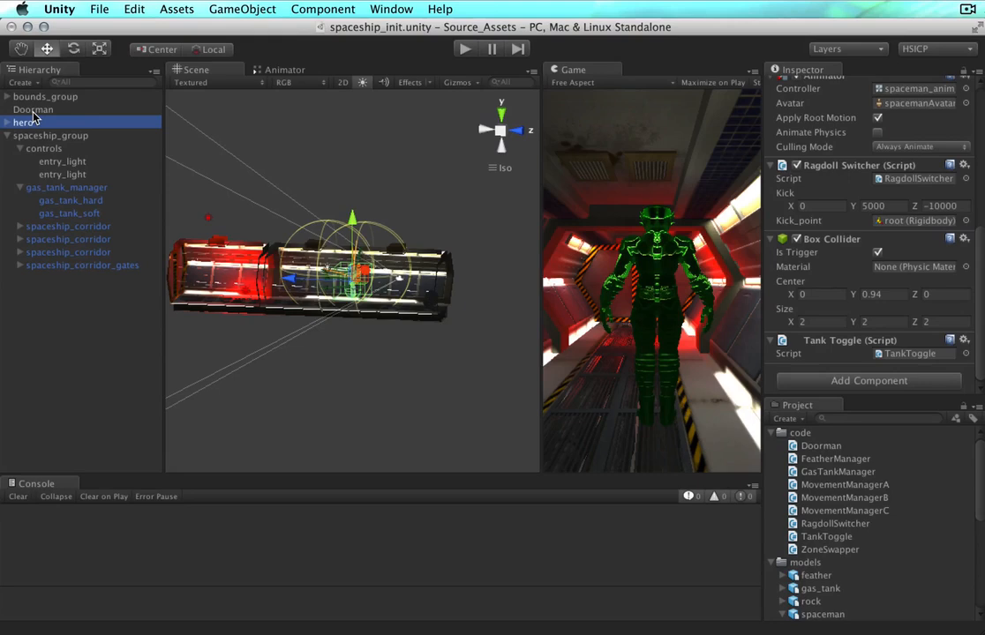
{"action": "left_click", "coordinate": [7, 123]}
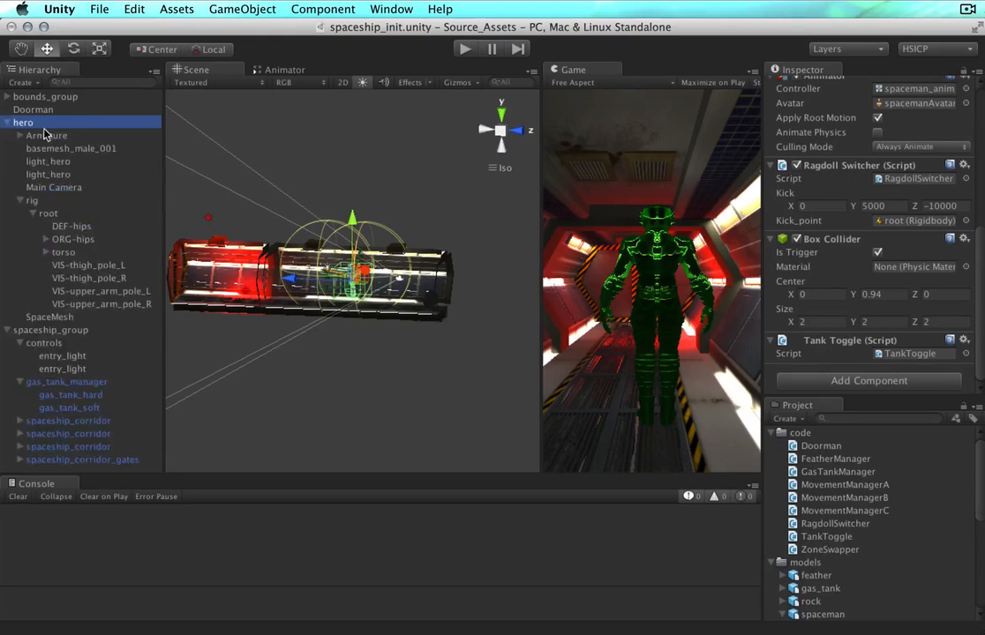
{"action": "left_click", "coordinate": [51, 187]}
{"action": "left_click", "coordinate": [773, 178]}
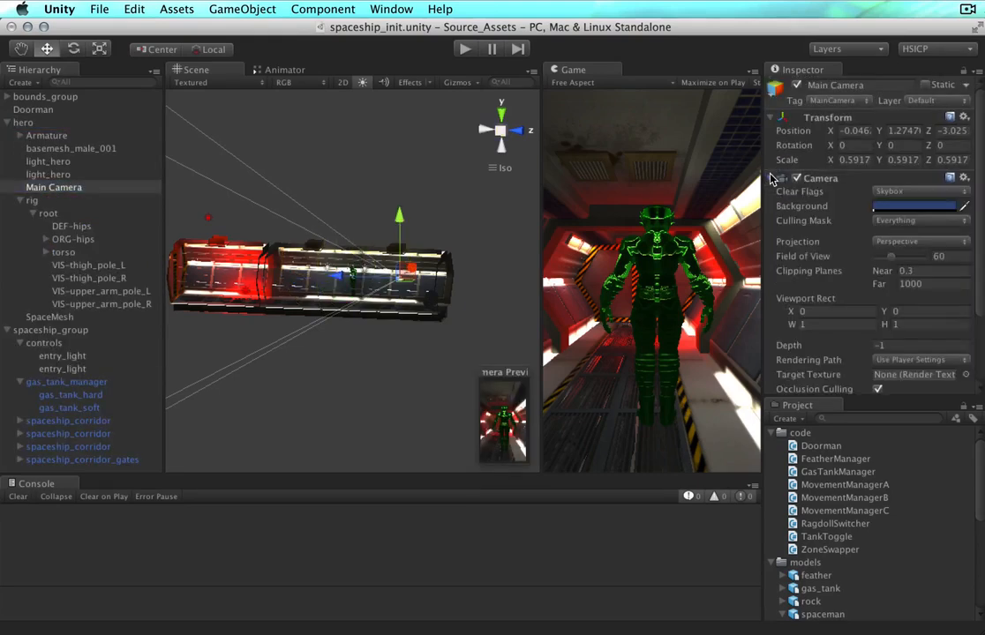
{"action": "left_click", "coordinate": [937, 208]}
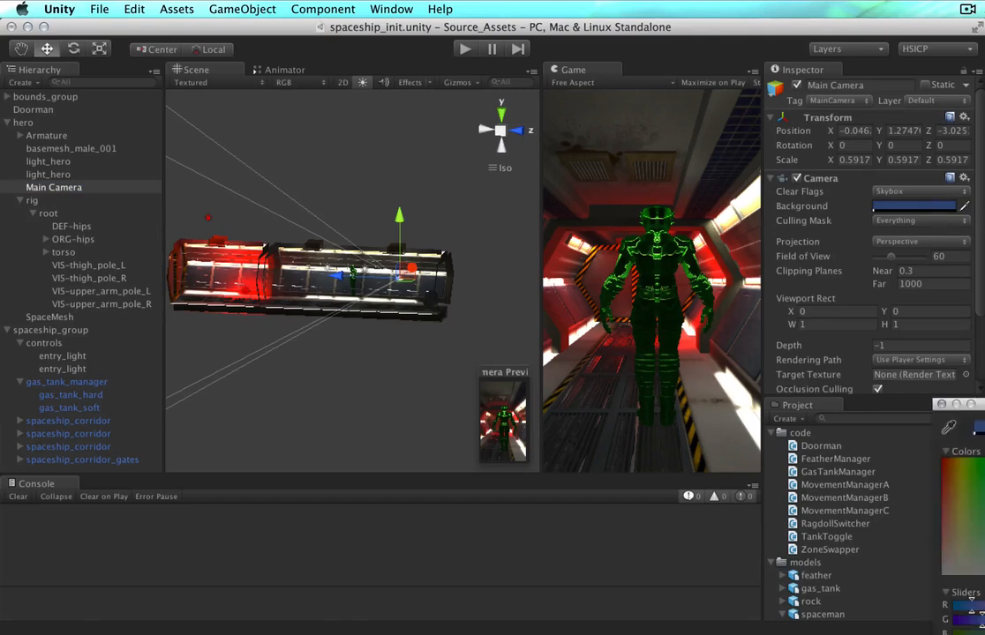
{"action": "left_click_drag", "start_coordinate": [984, 520], "coordinate": [983, 578]}
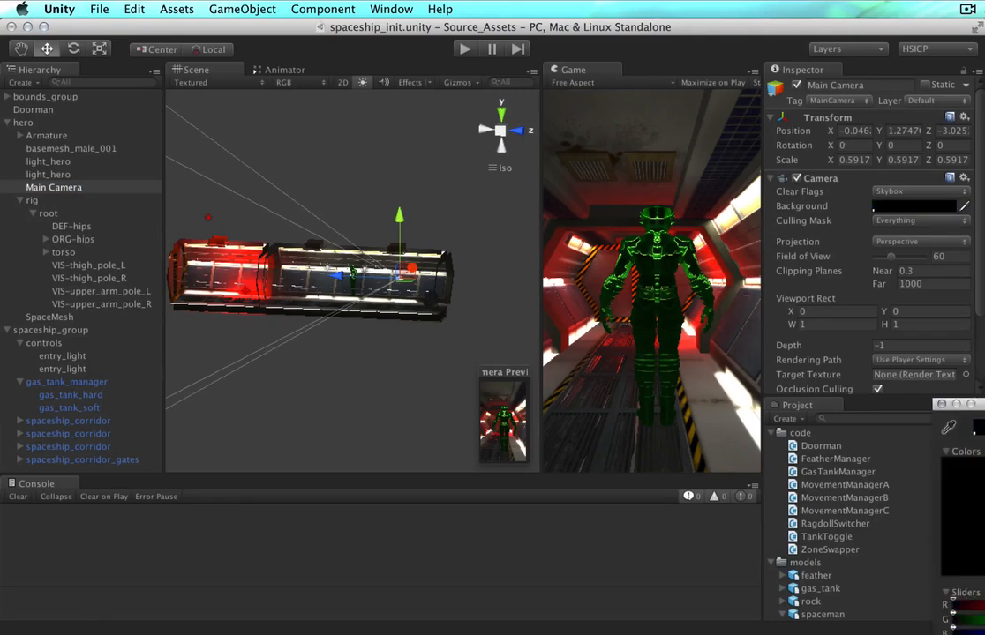
{"action": "left_click", "coordinate": [941, 405]}
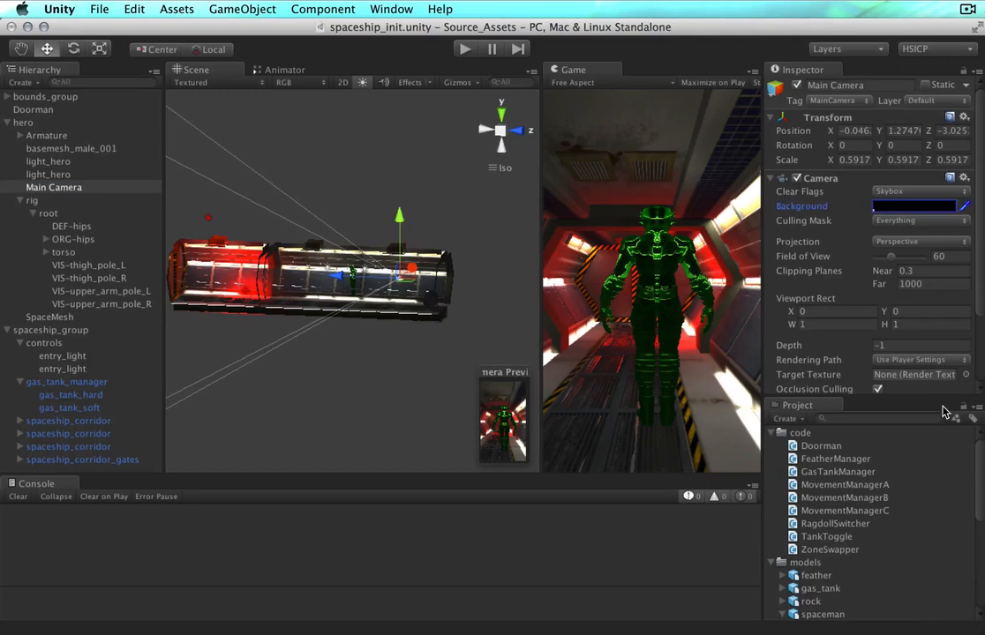
Step: Set the hero's Movement Manager C Motion_speed to 5 and Rot_speed to 10
{"action": "left_click", "coordinate": [34, 125]}
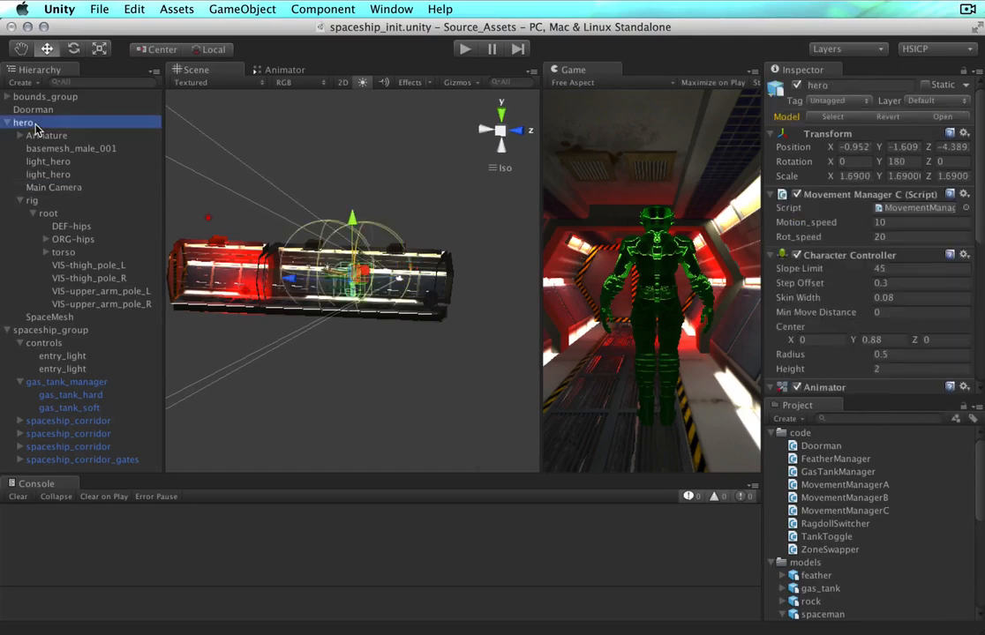
{"action": "left_click", "coordinate": [911, 221]}
{"action": "double_click", "coordinate": [912, 221]}
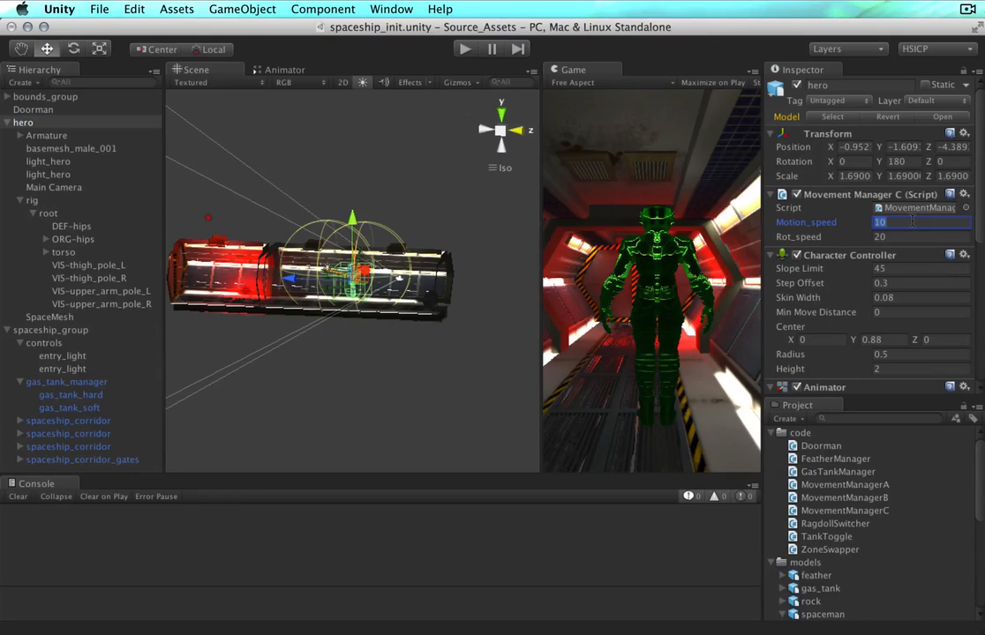
{"action": "type", "text": "5"}
{"action": "key", "text": "Tab"}
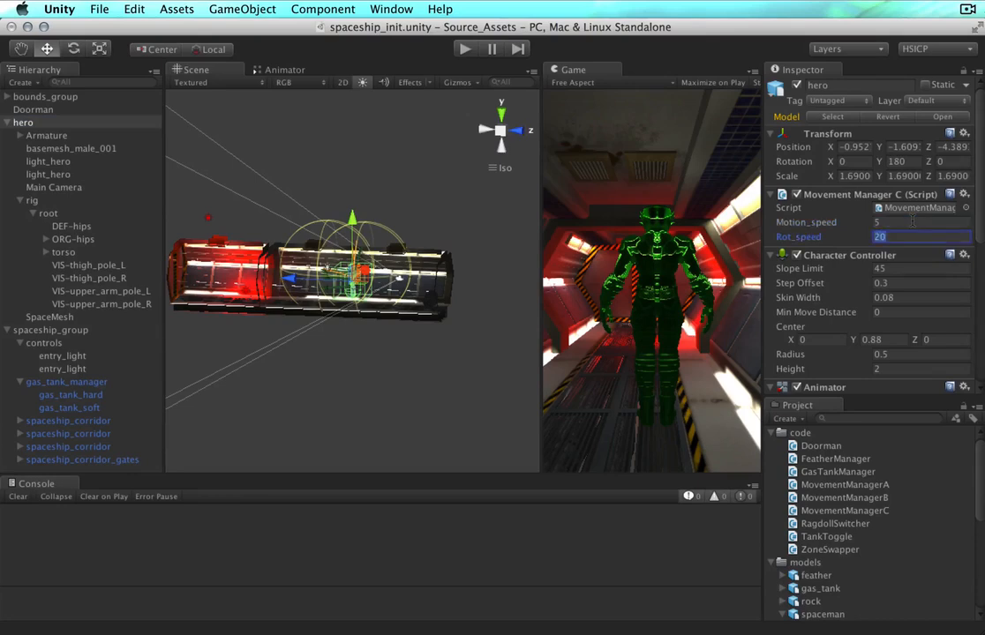
{"action": "type", "text": "10"}
Step: Import only the SmoothFollow.js camera script from the standard Scripts package
{"action": "left_click", "coordinate": [182, 8]}
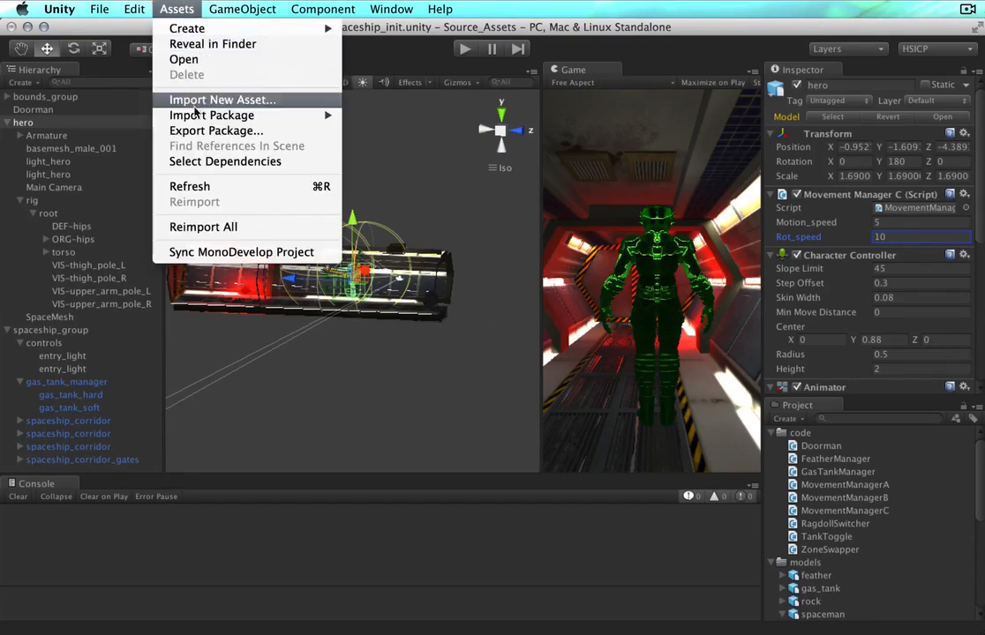
{"action": "mouse_move", "coordinate": [196, 117]}
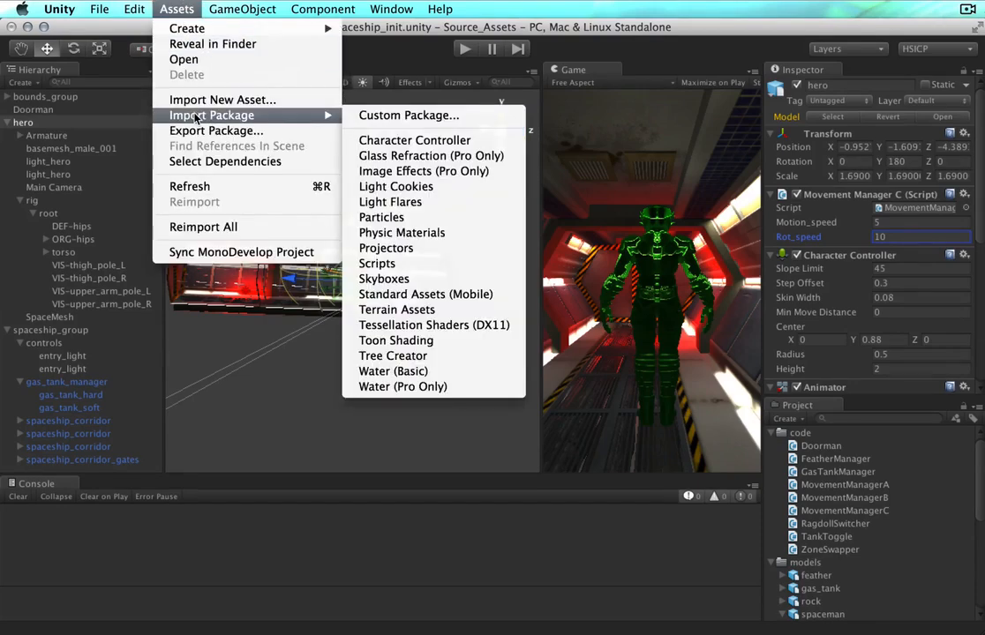
{"action": "left_click", "coordinate": [392, 267]}
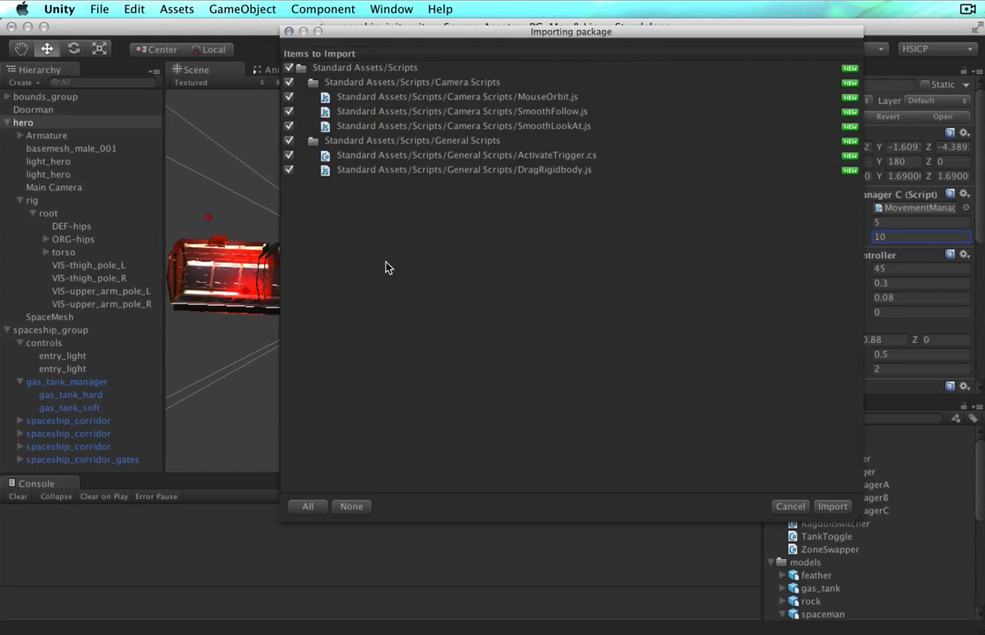
{"action": "left_click", "coordinate": [351, 508]}
{"action": "left_click", "coordinate": [290, 112]}
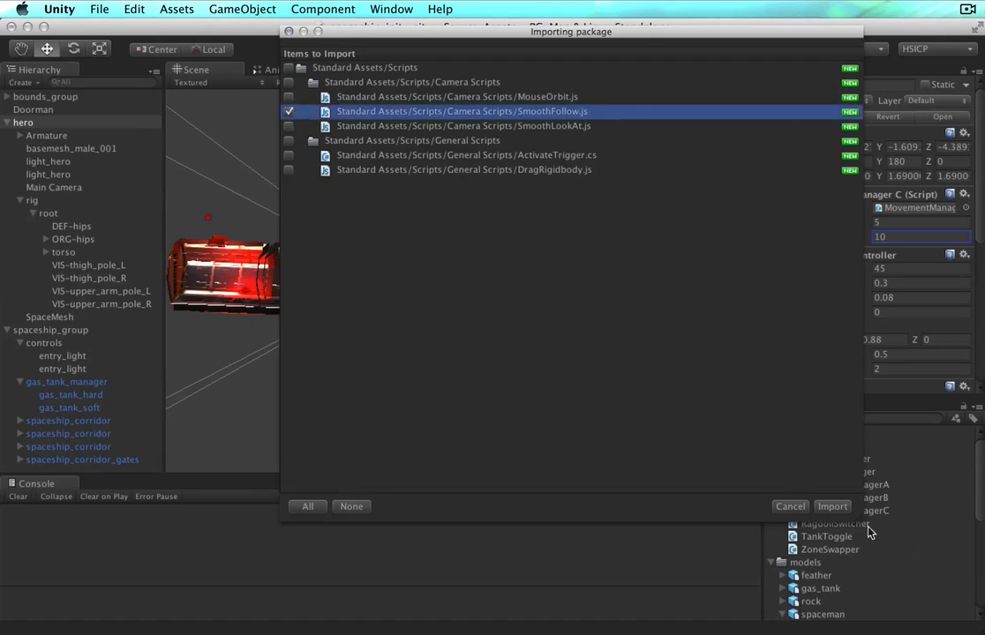
{"action": "left_click", "coordinate": [831, 506]}
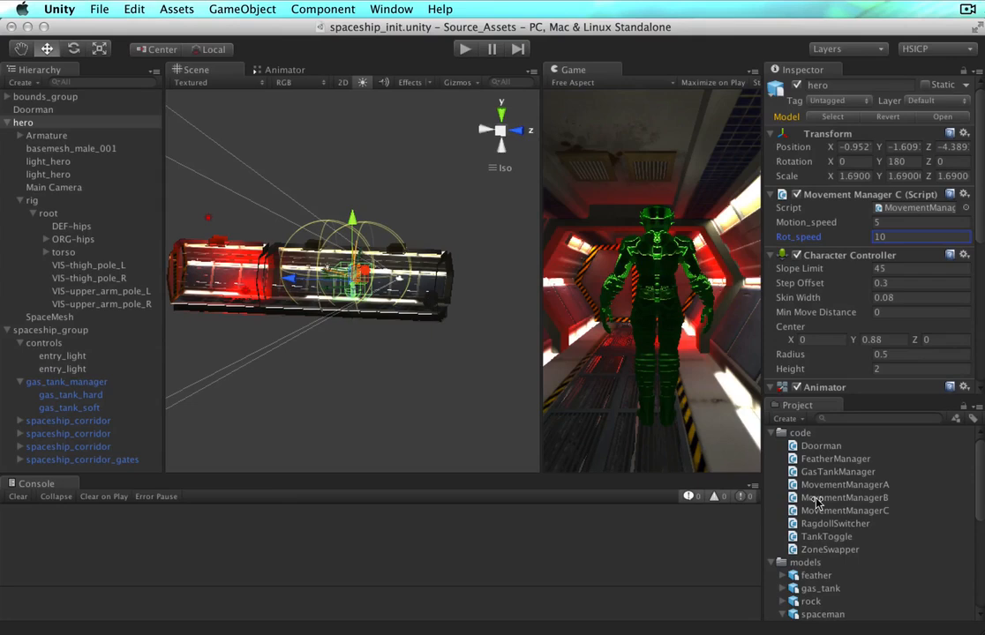
Step: Attach the SmoothFollow script to the hero's Main Camera and assign rig as its Target
{"action": "scroll", "coordinate": [815, 501], "scroll_direction": "down", "scroll_amount": 7}
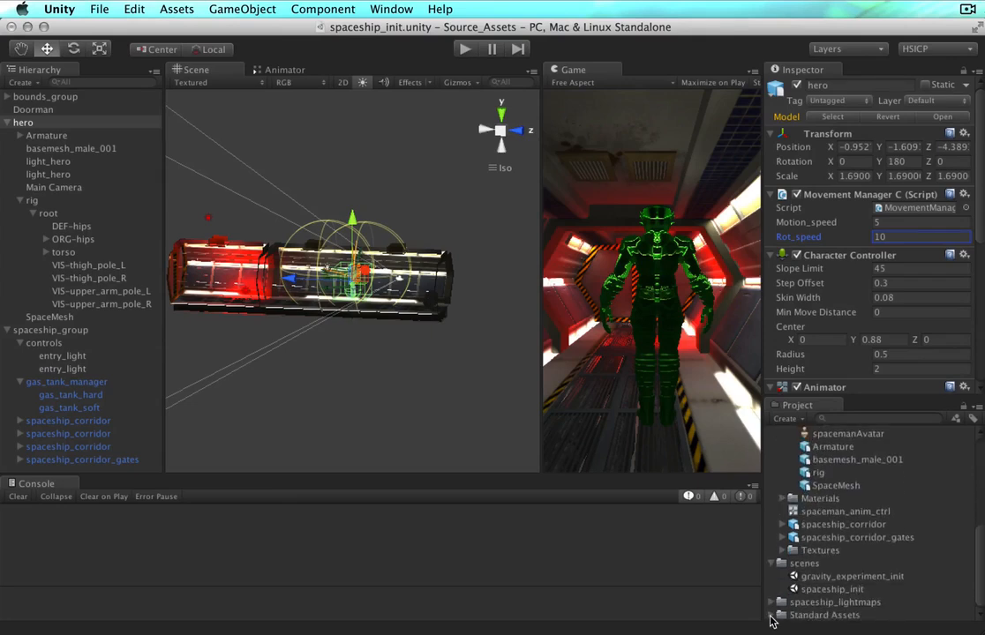
{"action": "left_click", "coordinate": [771, 615]}
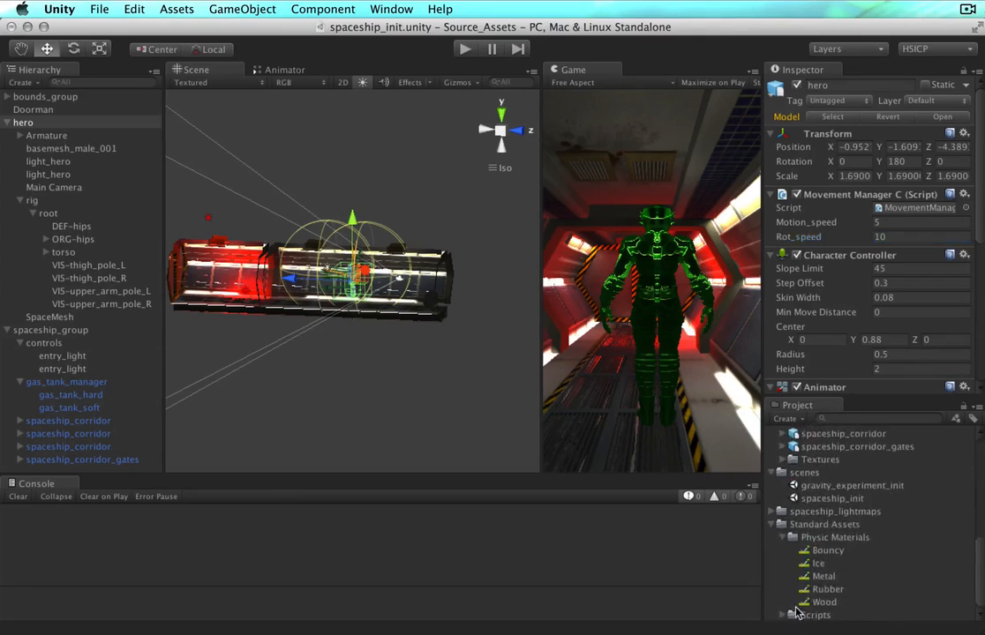
{"action": "left_click", "coordinate": [784, 616]}
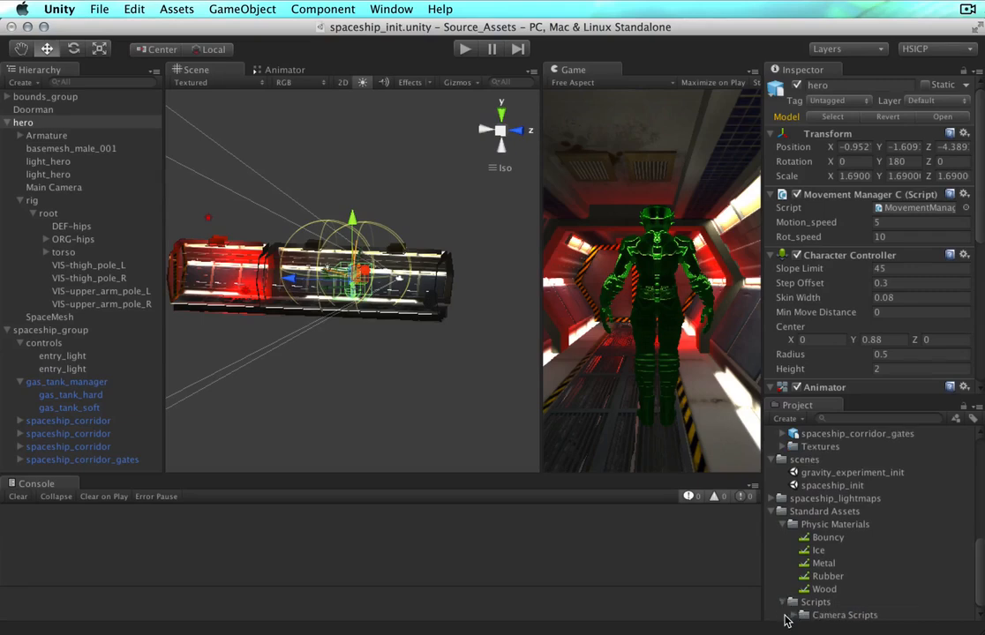
{"action": "left_click", "coordinate": [794, 615]}
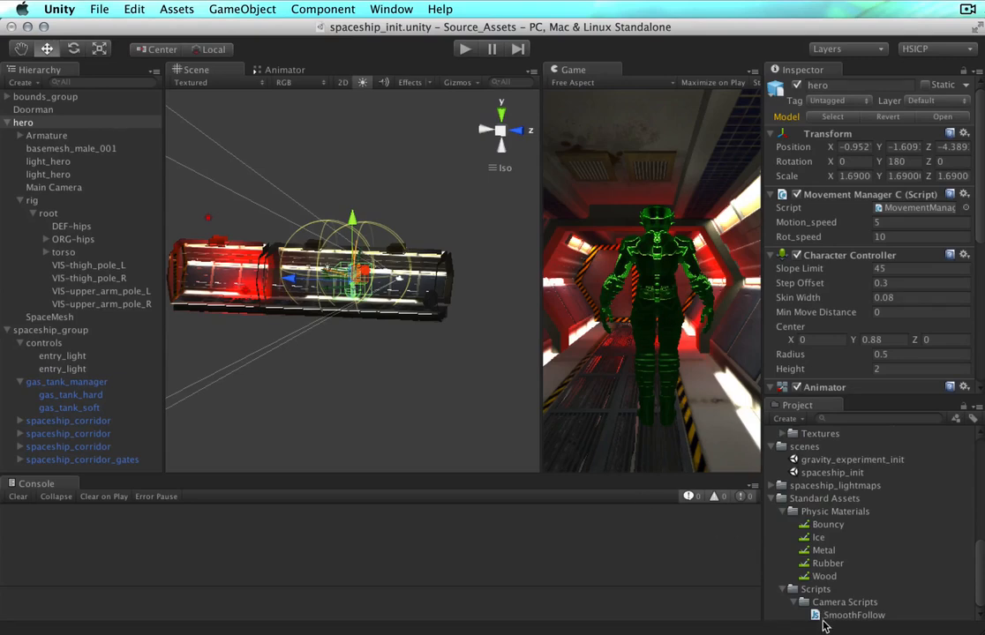
{"action": "left_click_drag", "start_coordinate": [822, 621], "coordinate": [56, 188]}
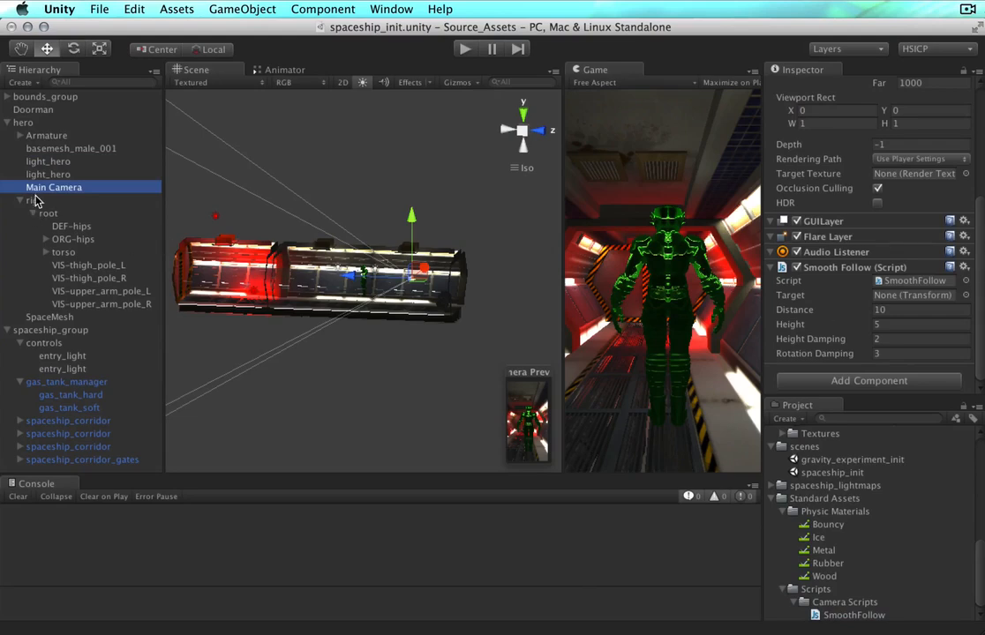
{"action": "left_click_drag", "start_coordinate": [36, 201], "coordinate": [877, 295]}
Step: Test the follow camera in play mode in a widened Game view with Distance 9 and Height 4, and restart play mode
{"action": "left_click_drag", "start_coordinate": [563, 196], "coordinate": [332, 237]}
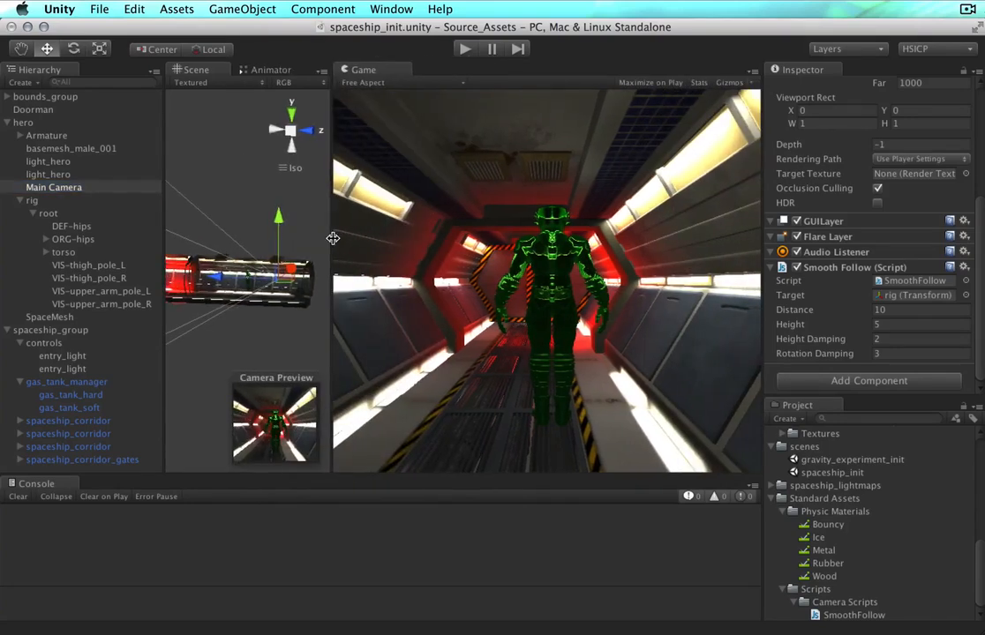
{"action": "left_click", "coordinate": [463, 50]}
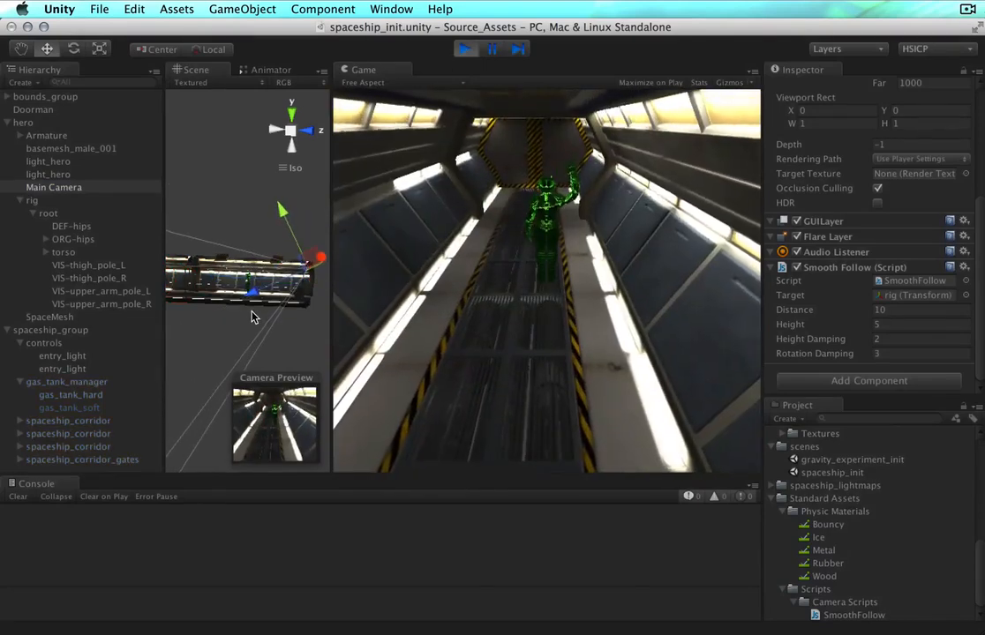
{"action": "left_click", "coordinate": [891, 310]}
{"action": "type", "text": "9"}
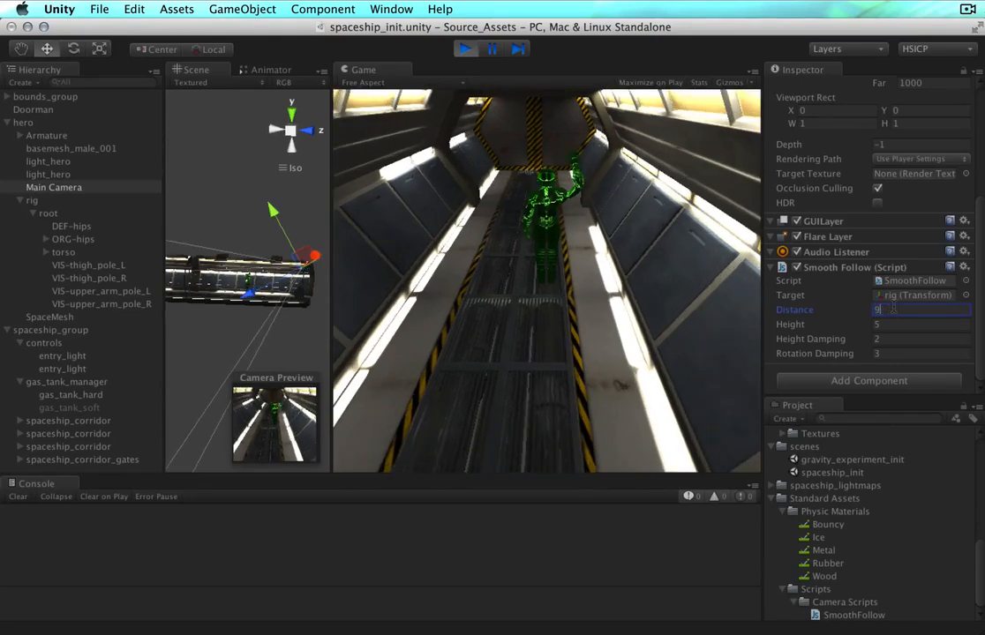
{"action": "key", "text": "Tab"}
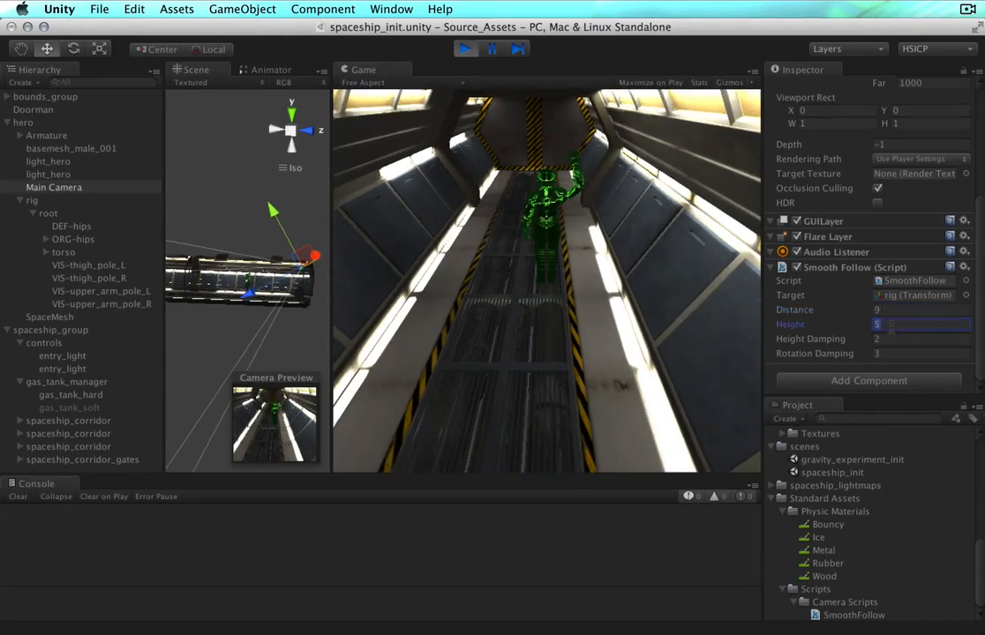
{"action": "type", "text": "4"}
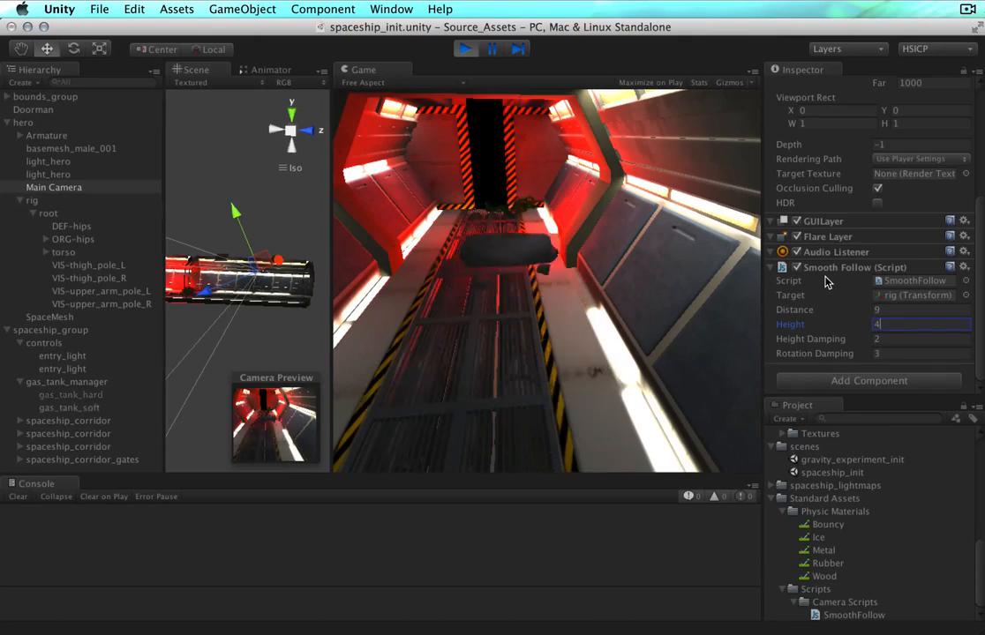
{"action": "key", "text": "super+p"}
{"action": "key", "text": "super+p"}
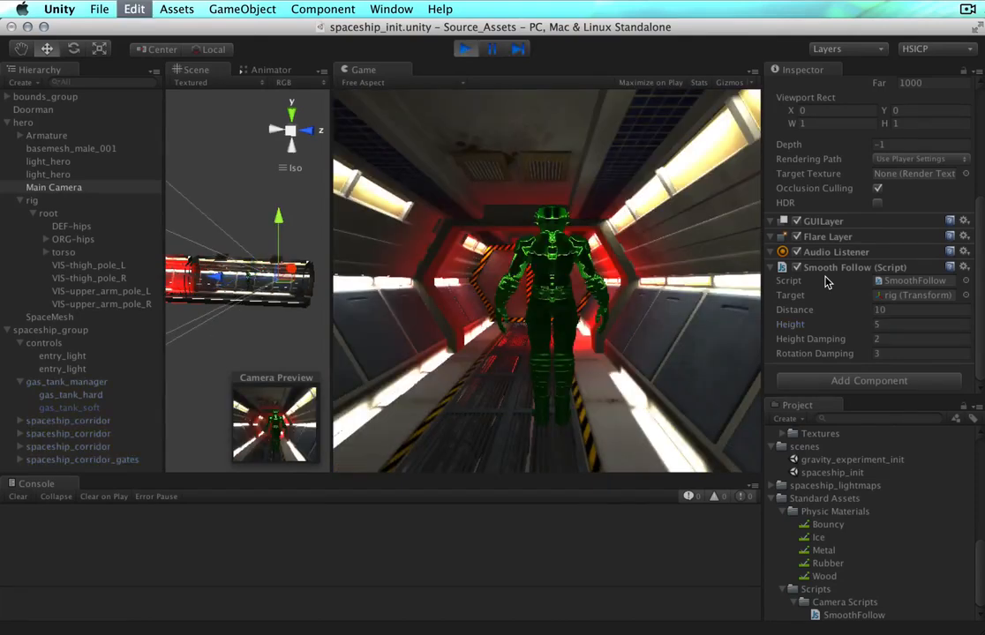